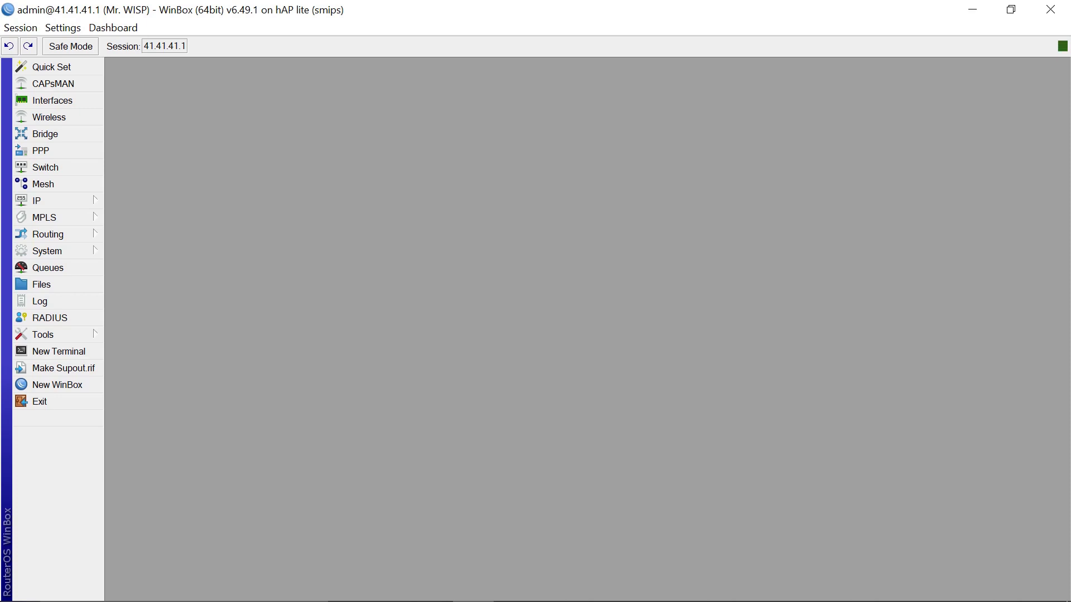
Open IP > Firewall on Address Lists and review the five dynamic whatsapp and youtube entries.
left_click(71, 200)
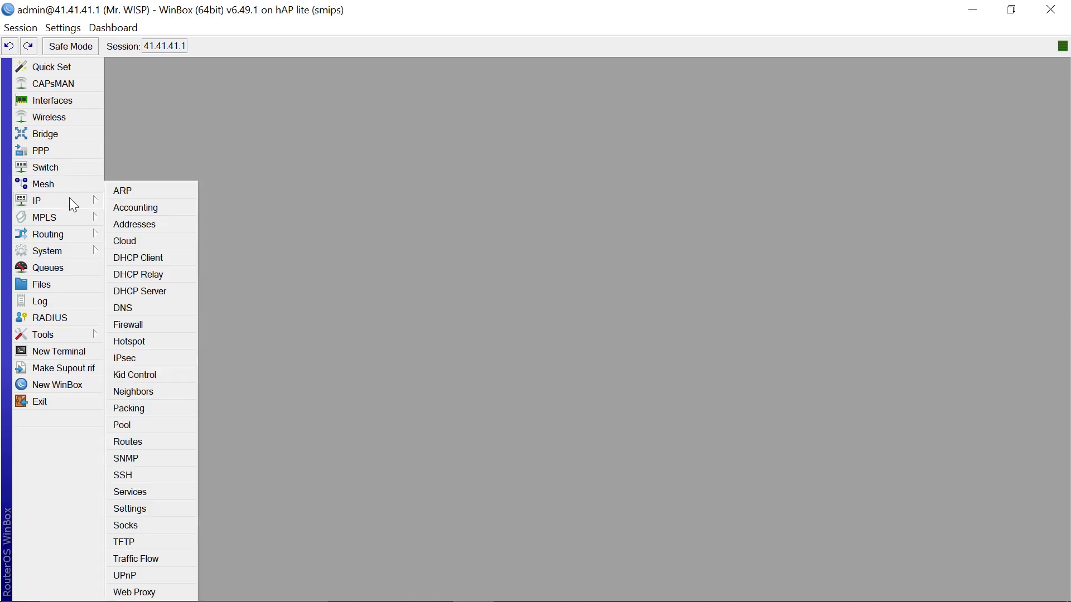
left_click(130, 325)
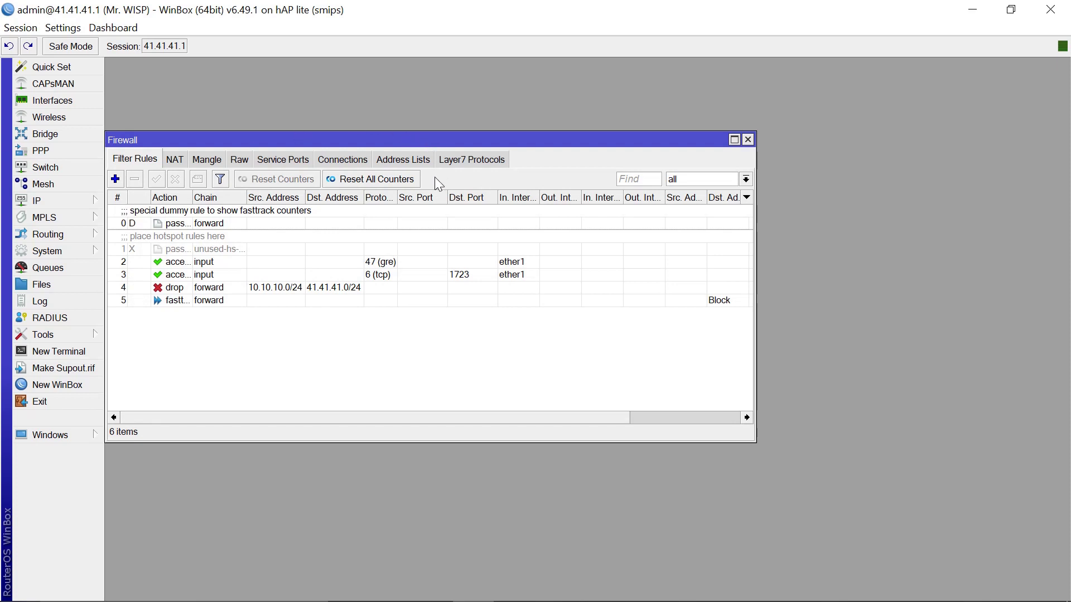
left_click(404, 160)
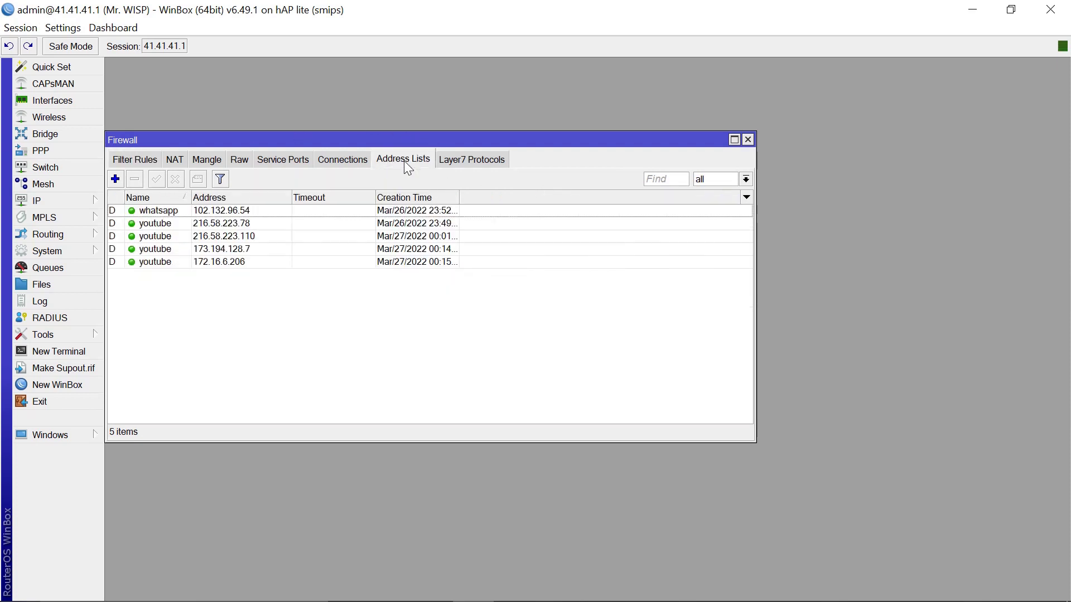
left_click(170, 211)
key("shift+Down")
key("shift+Down")
key("shift+Down")
key("shift+Down")
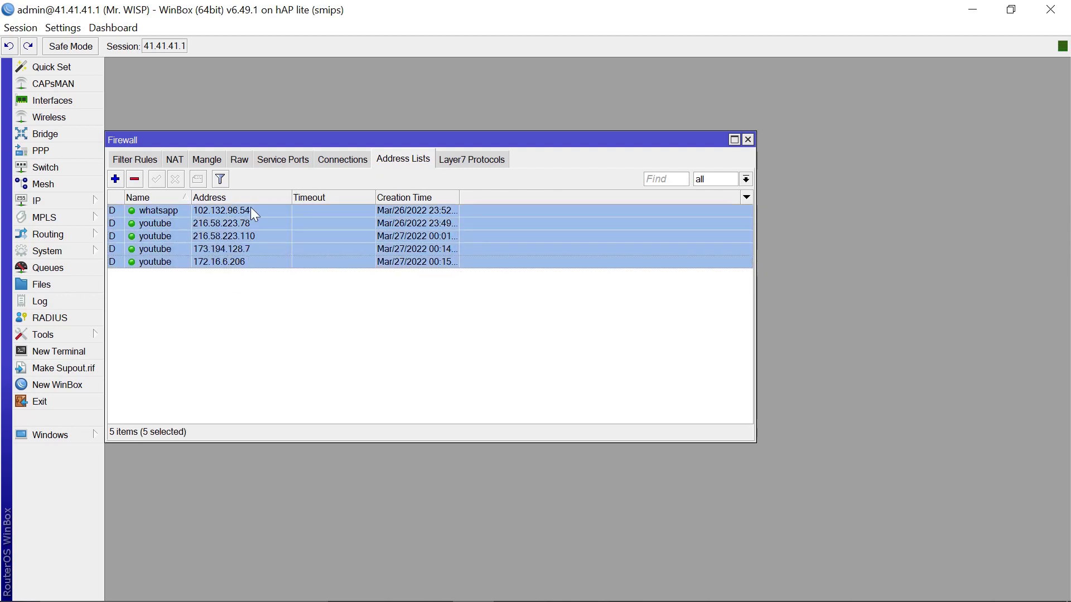
left_click(226, 315)
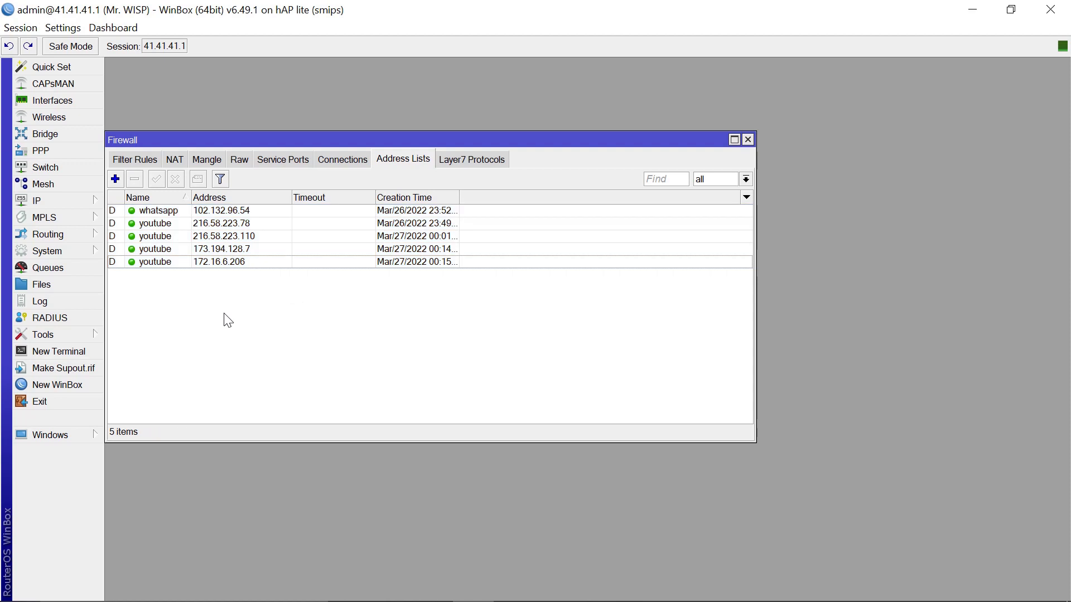
Start a new address-list entry and name it 'Drop for expired accounts'.
left_click(116, 181)
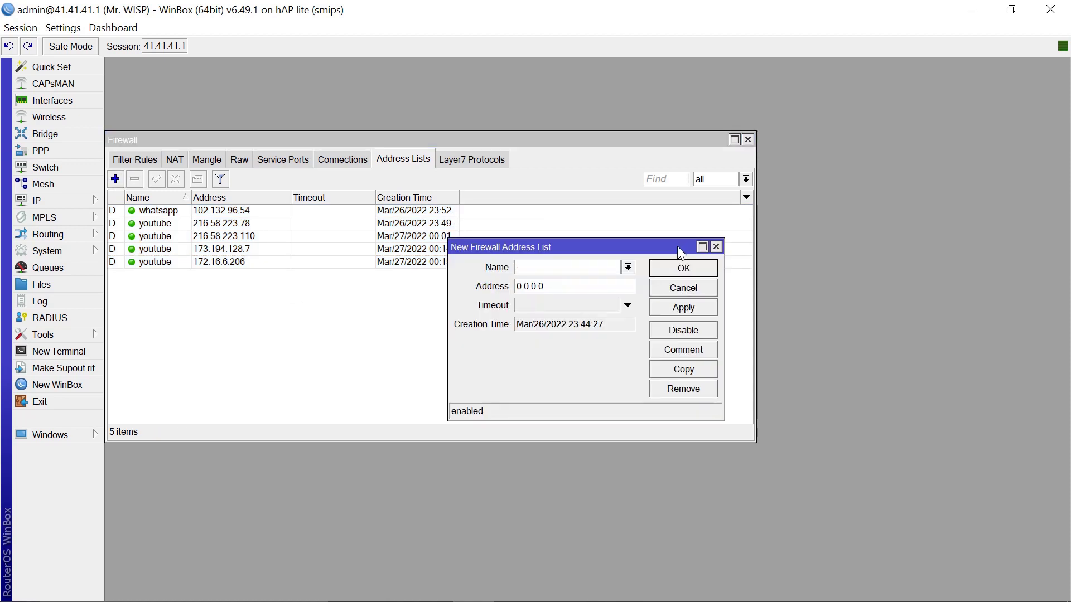
type("172.16.20.0/24")
key("ctrl+a")
key("BackSpace")
type("Drop for expired accounts")
Set the entry's address to 172.16.10.0/24 and save it.
left_click(560, 290)
double_click(562, 290)
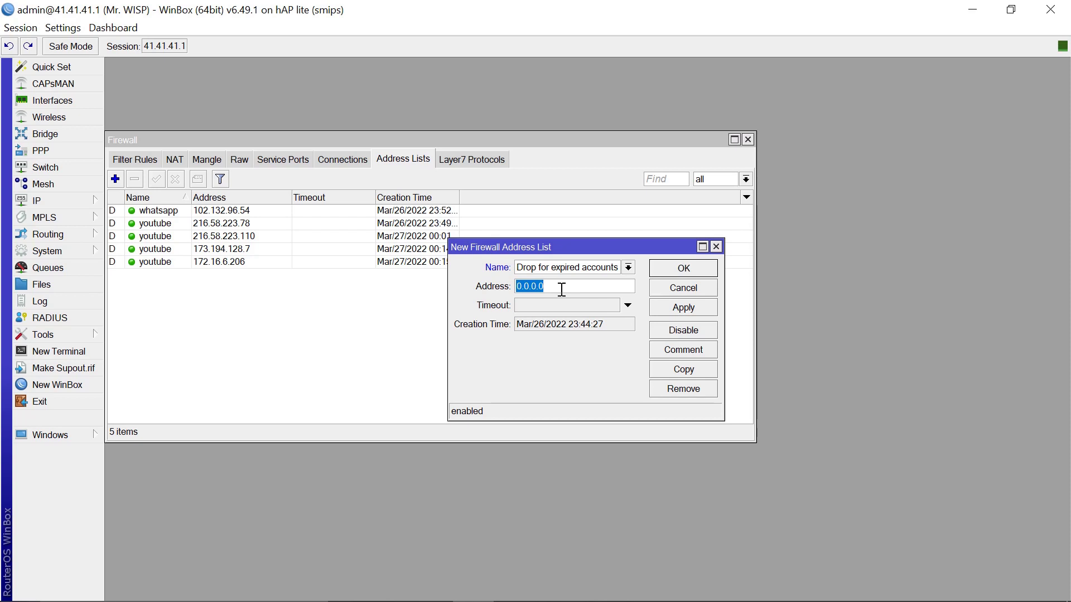
type("172")
type(".16")
type(".0")
type("10")
key("BackSpace")
key("BackSpace")
key("BackSpace")
type("10.0/24")
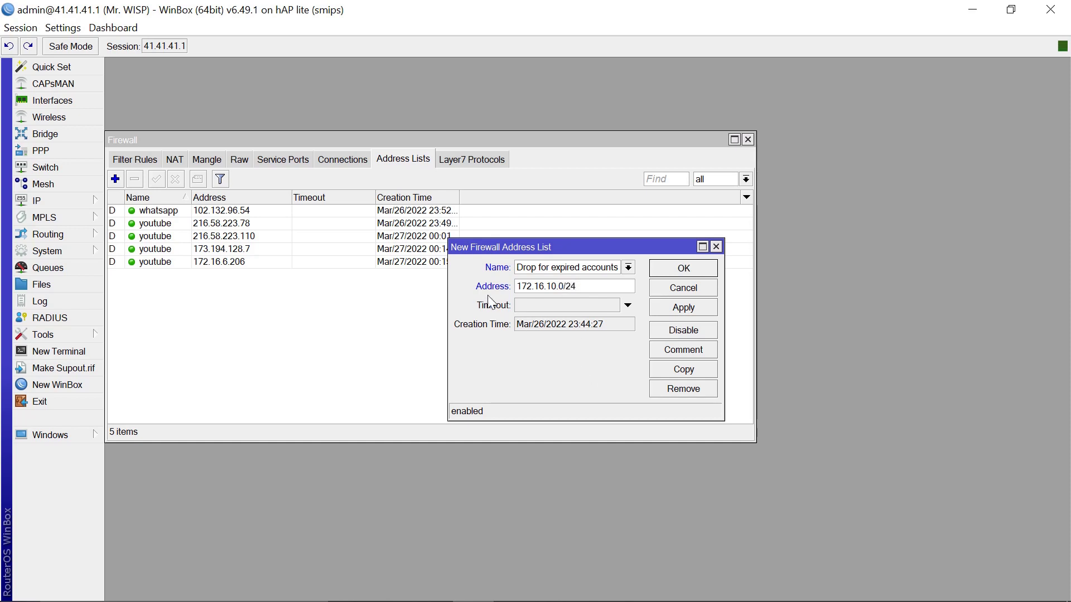
left_click(681, 307)
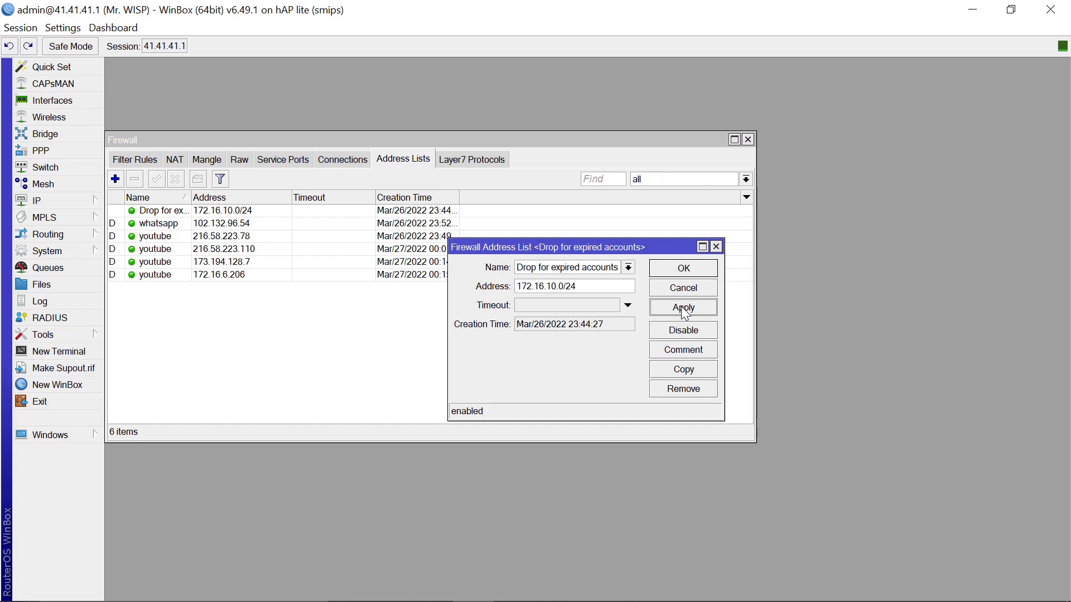
left_click(682, 270)
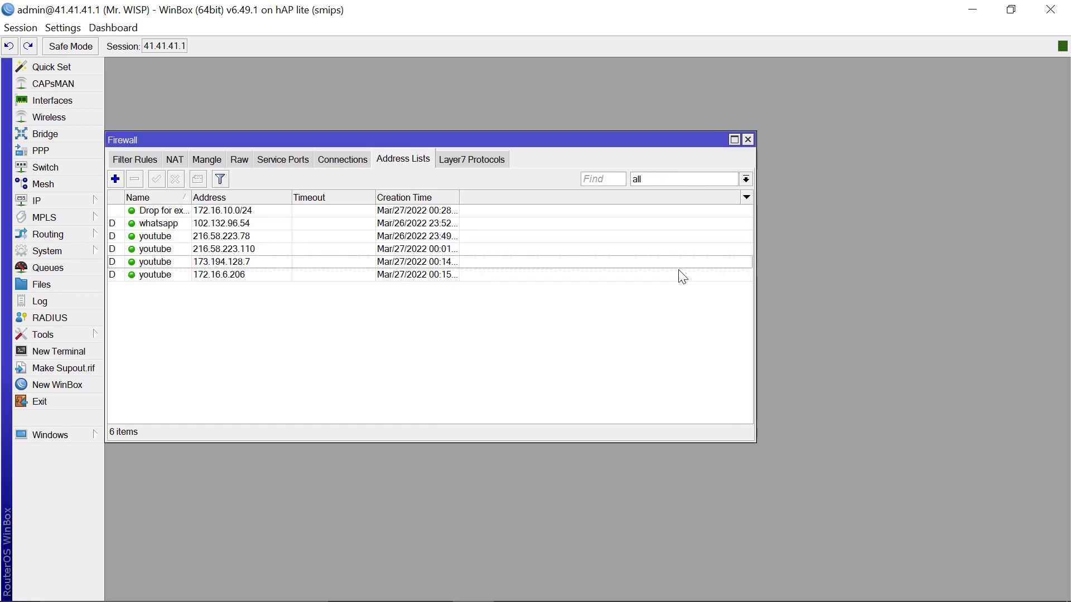
Start another entry and pick 'Drop for expired accounts' as its list name.
left_click(116, 180)
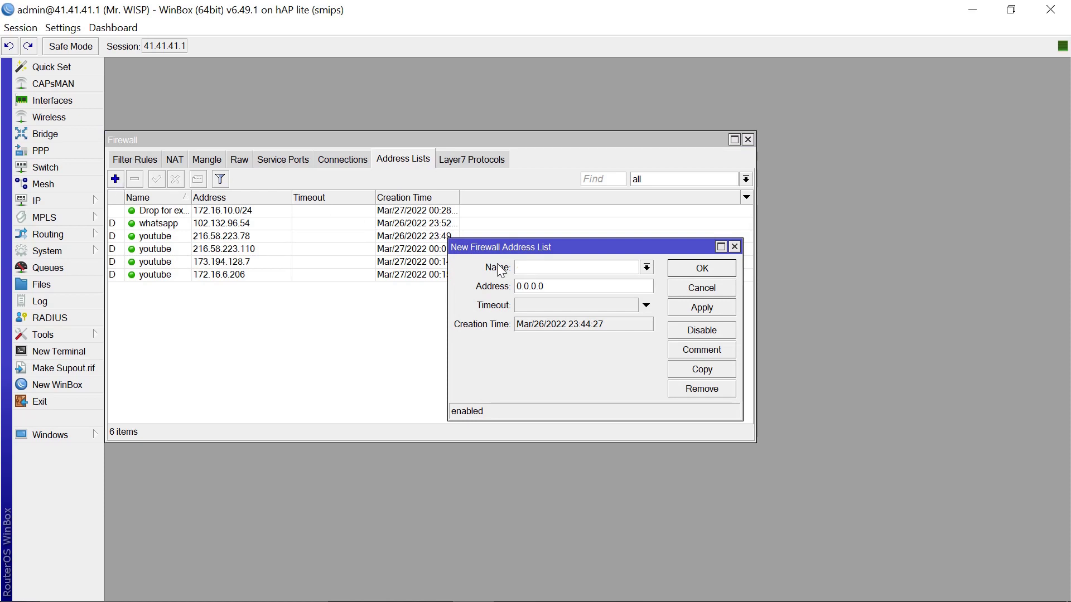
type("172.17.0.0/24")
double_click(607, 269)
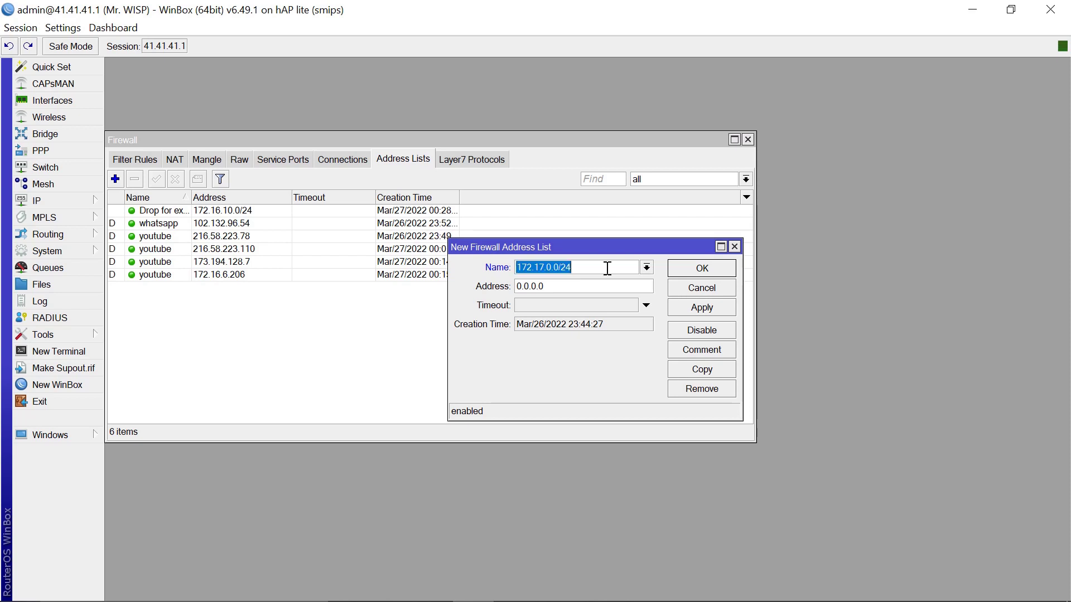
left_click(647, 268)
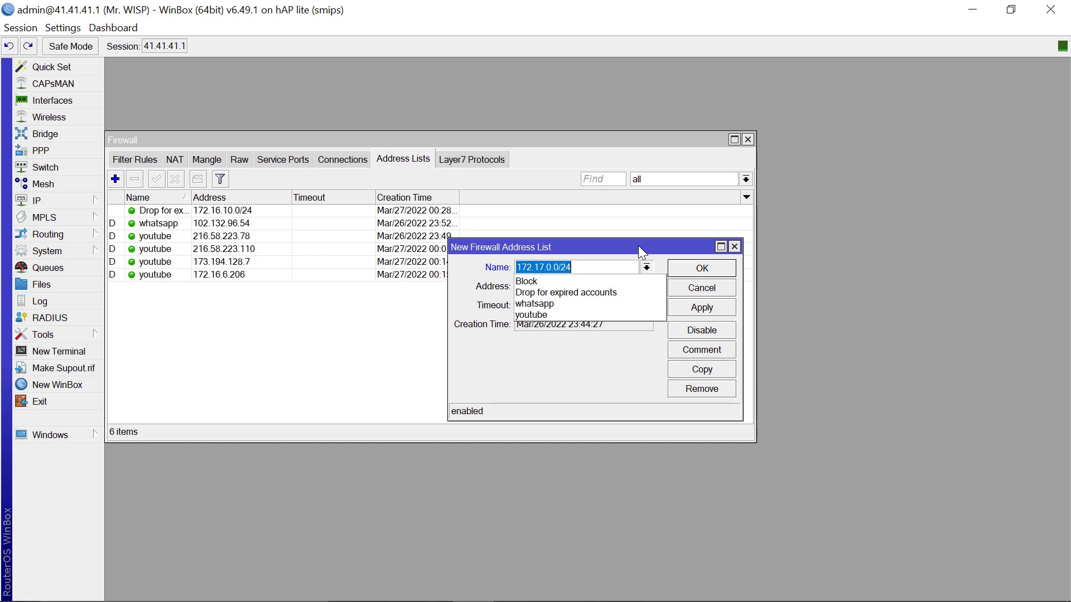
left_click(594, 293)
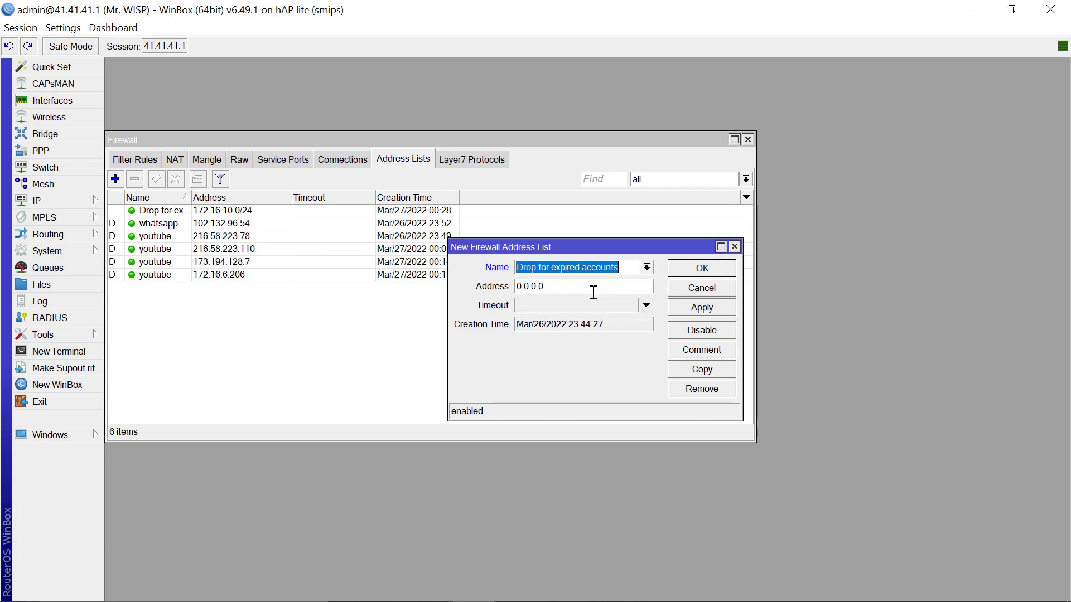
Set the entry's address to 172.17.0.0/24 and save it.
left_click(593, 292)
double_click(594, 292)
key("BackSpace")
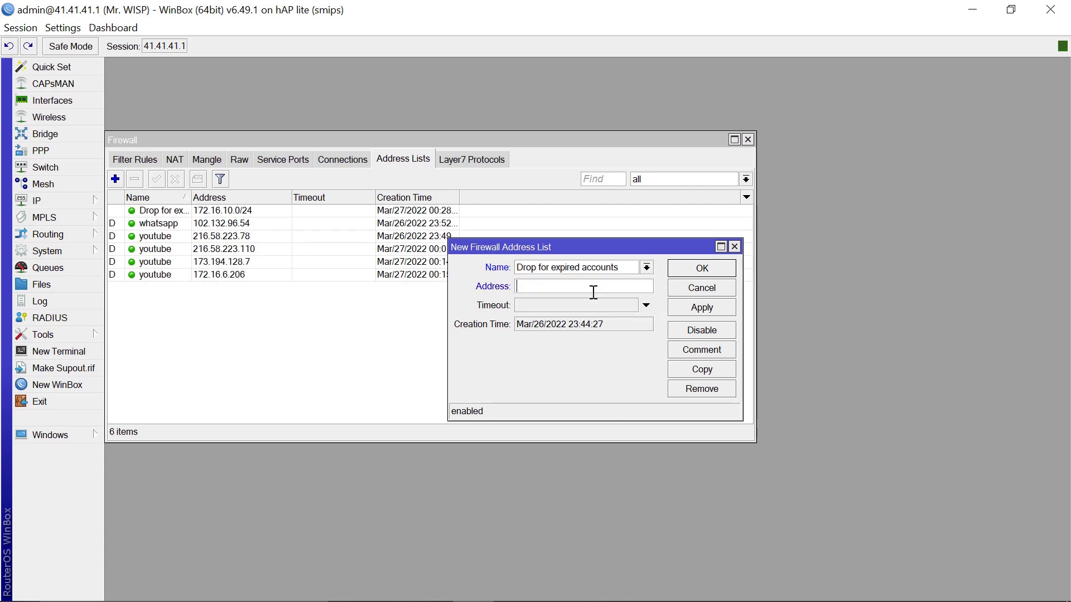
type("172.17.0.0/24")
left_click(718, 307)
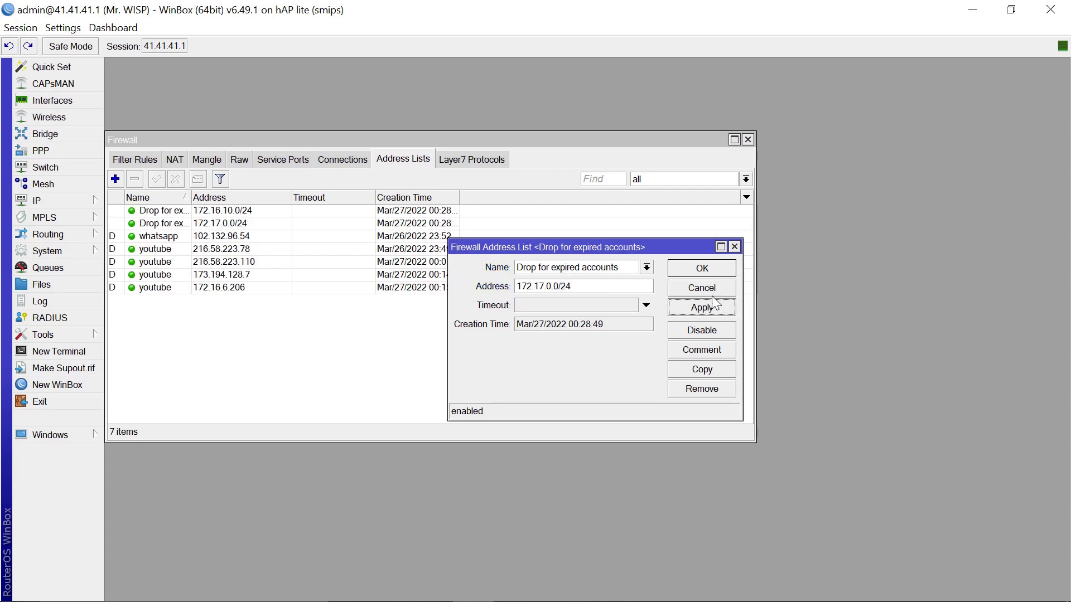
left_click(706, 270)
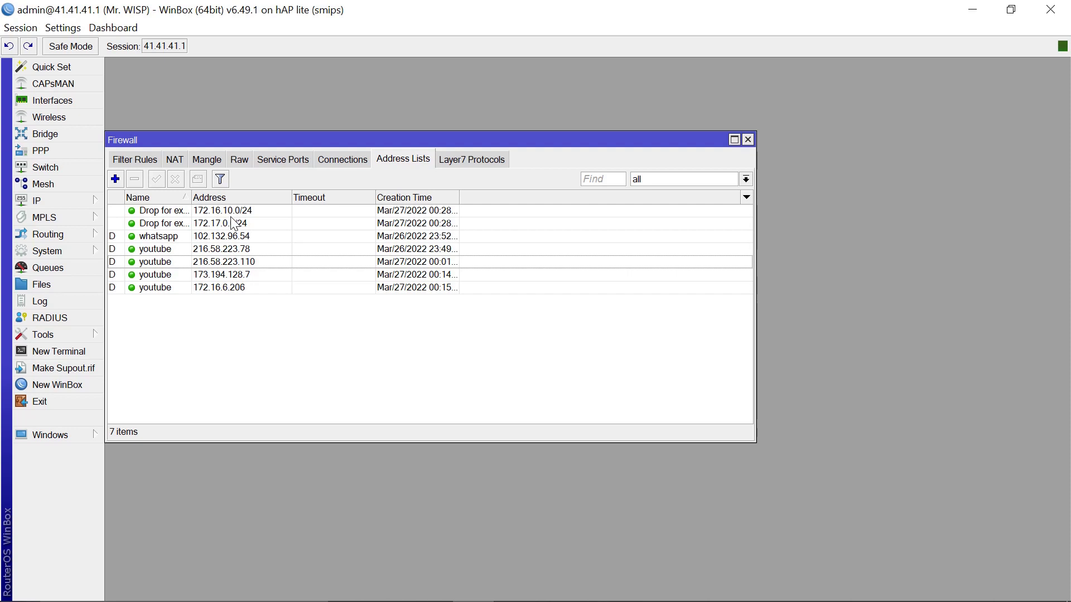
Create a new filter rule matching source address list 'Drop for expired accounts'.
left_click(136, 159)
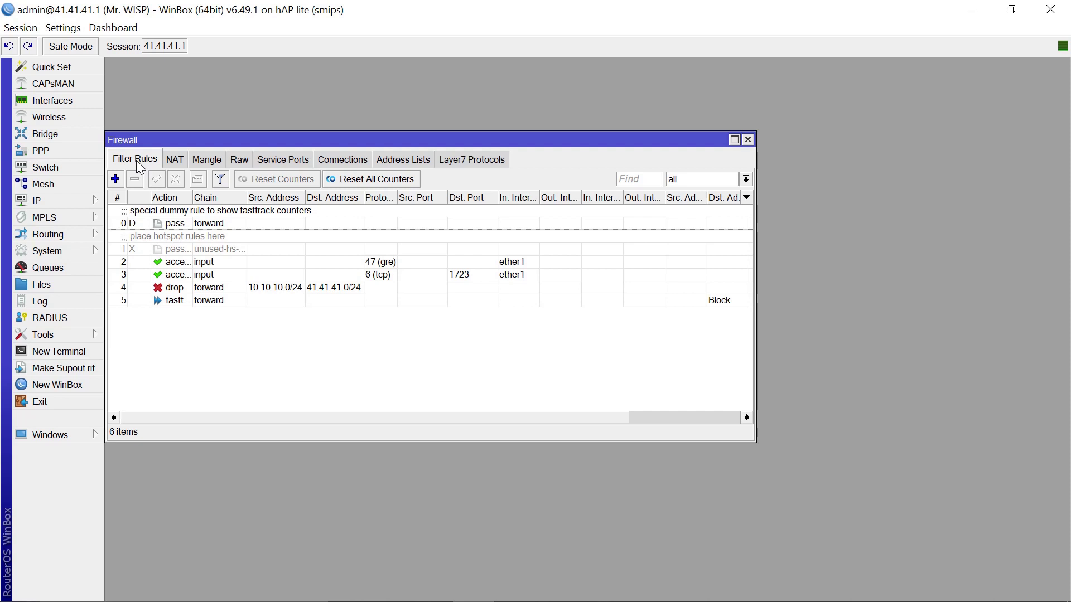
left_click(116, 180)
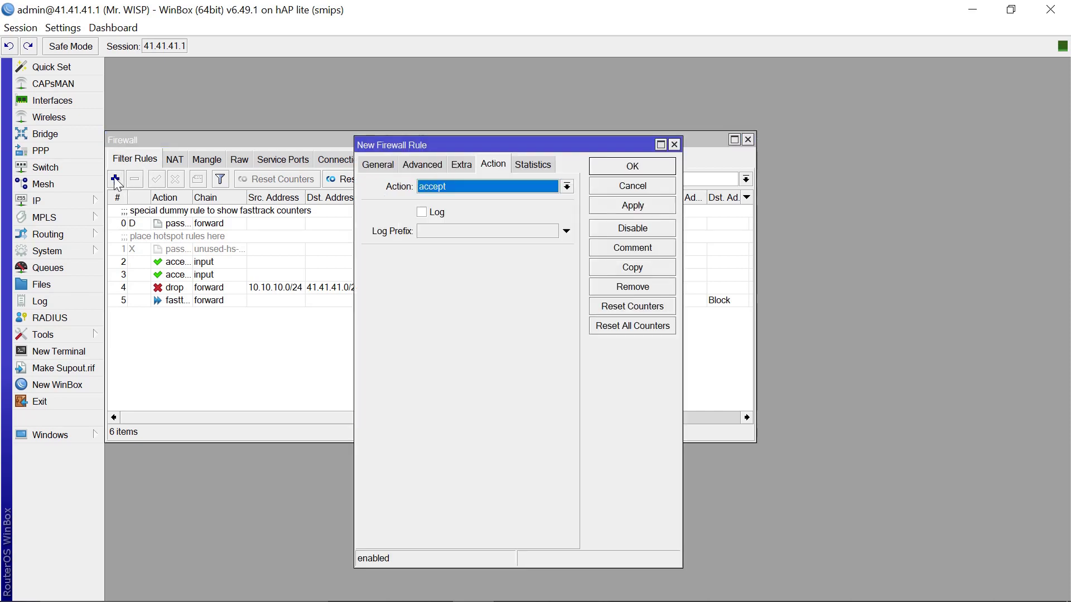
left_click(378, 167)
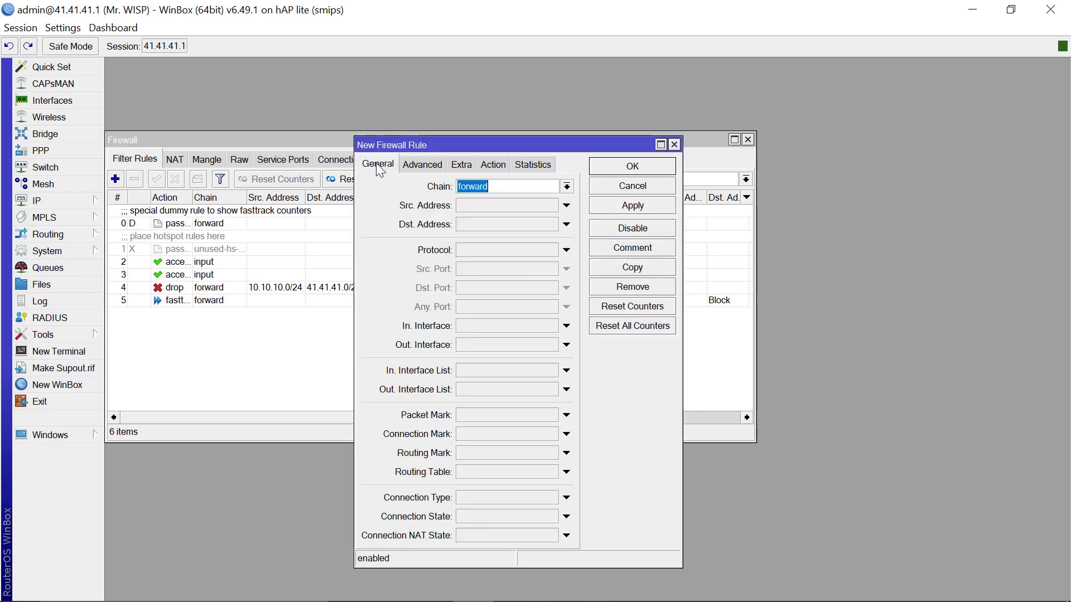
left_click(427, 167)
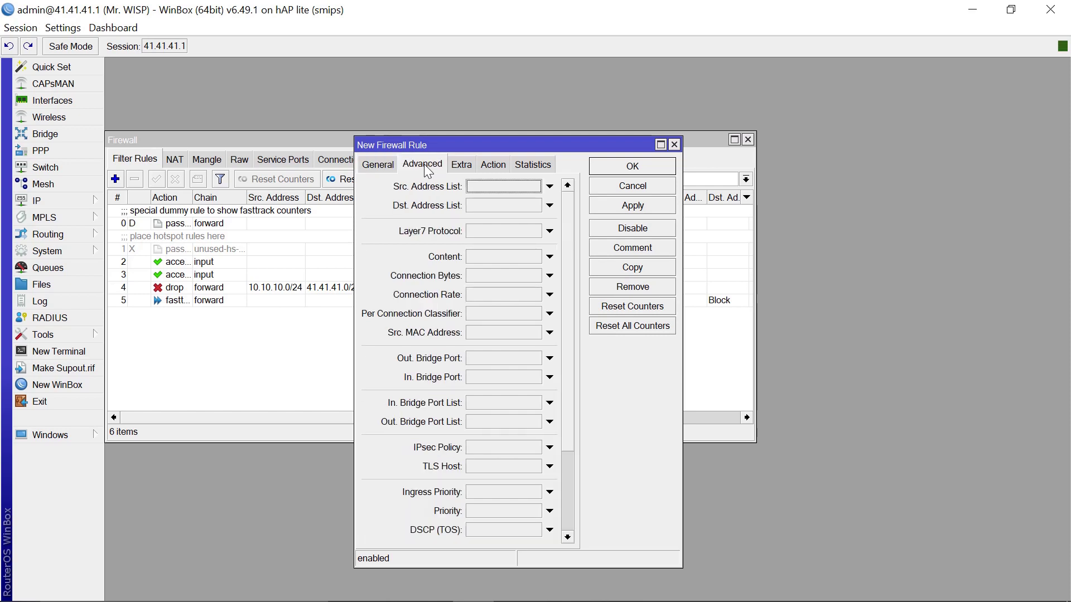
left_click(552, 188)
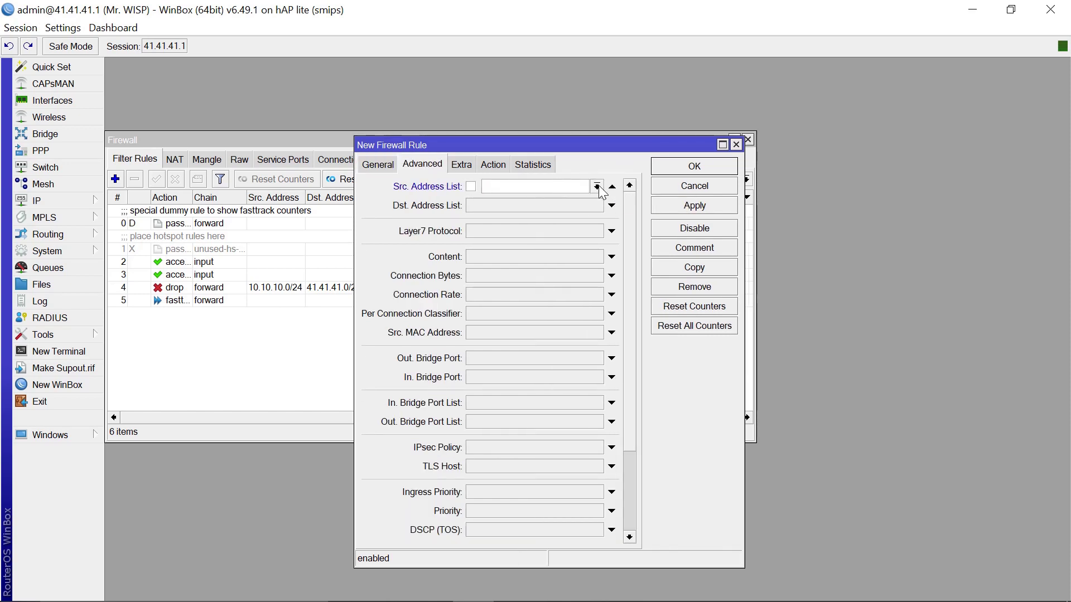
left_click(597, 187)
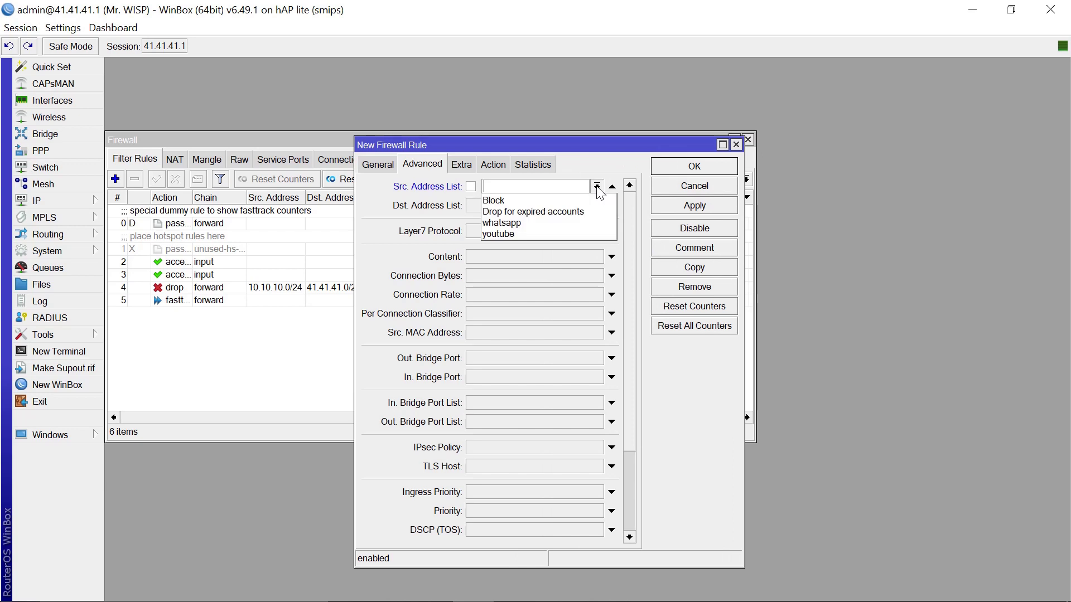
left_click(520, 211)
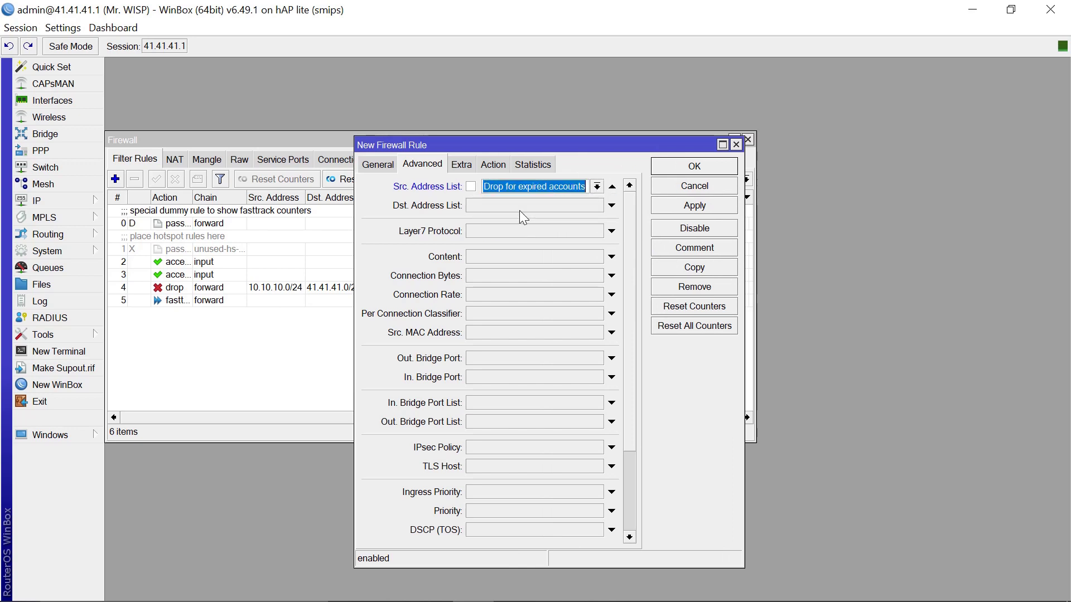
Set the rule's action to drop, save it, and select the new rule 6.
left_click(493, 166)
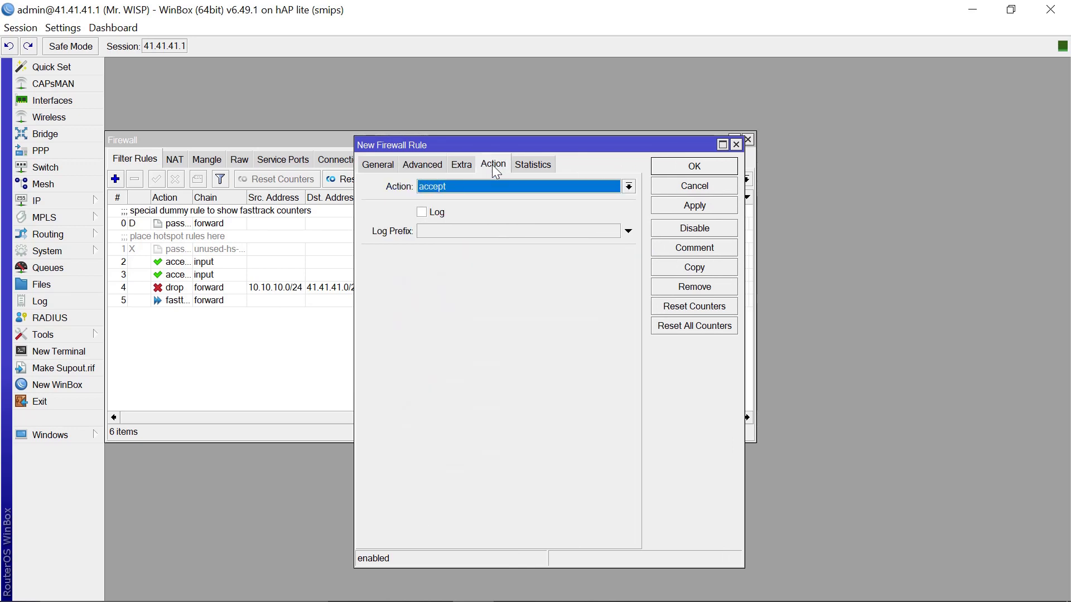
left_click(629, 186)
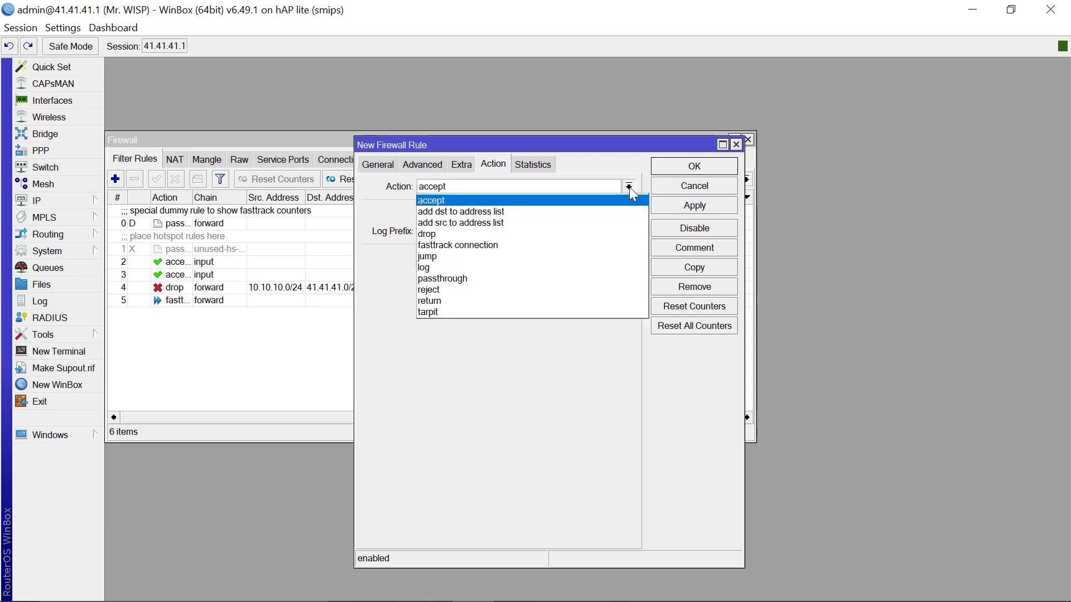
left_click(447, 234)
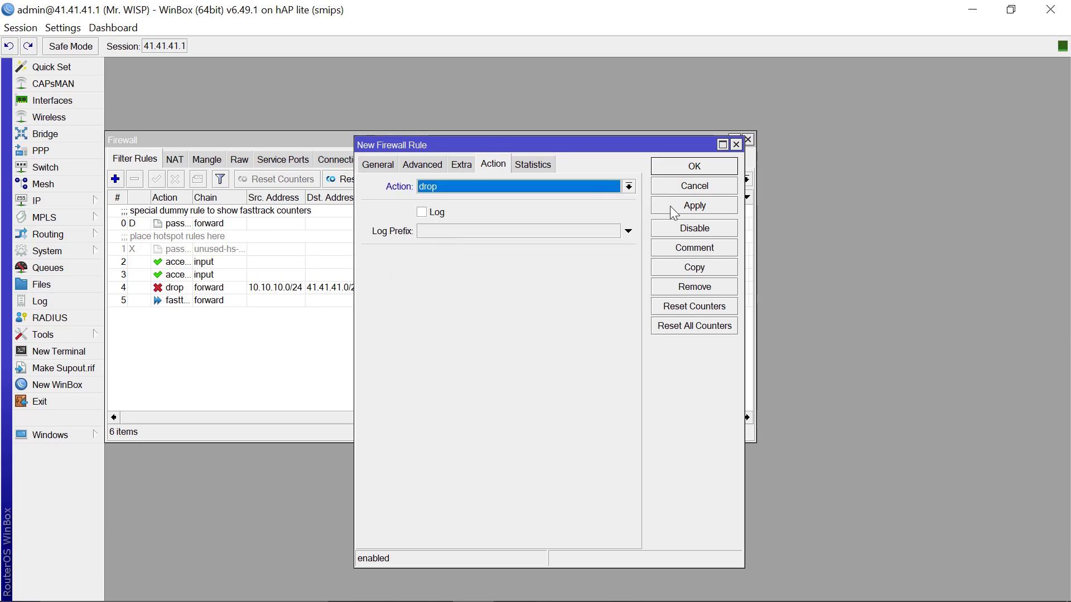
left_click(691, 205)
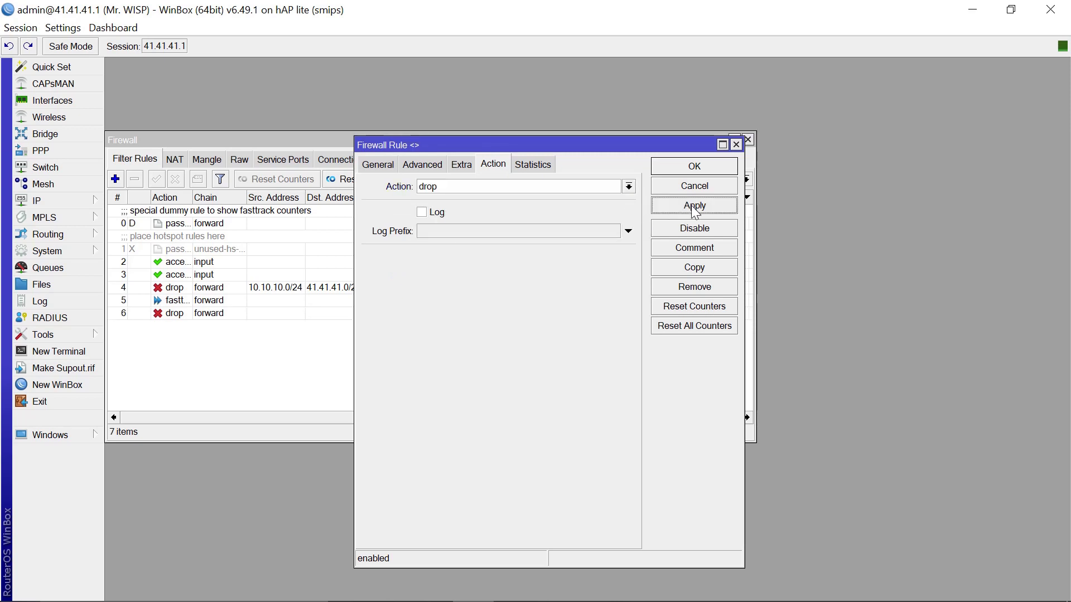
left_click(695, 167)
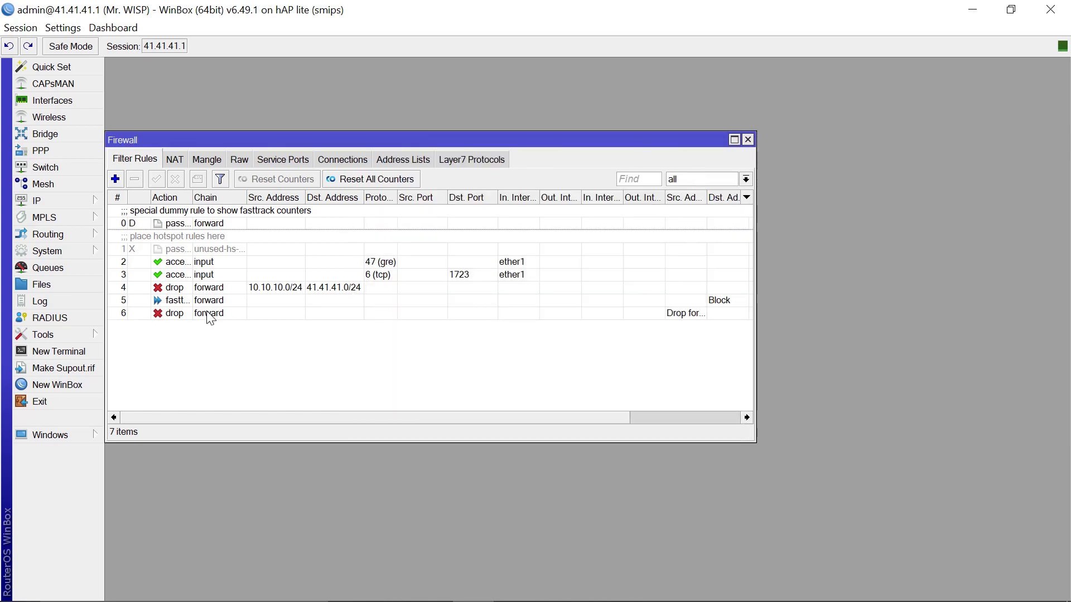
left_click(210, 317)
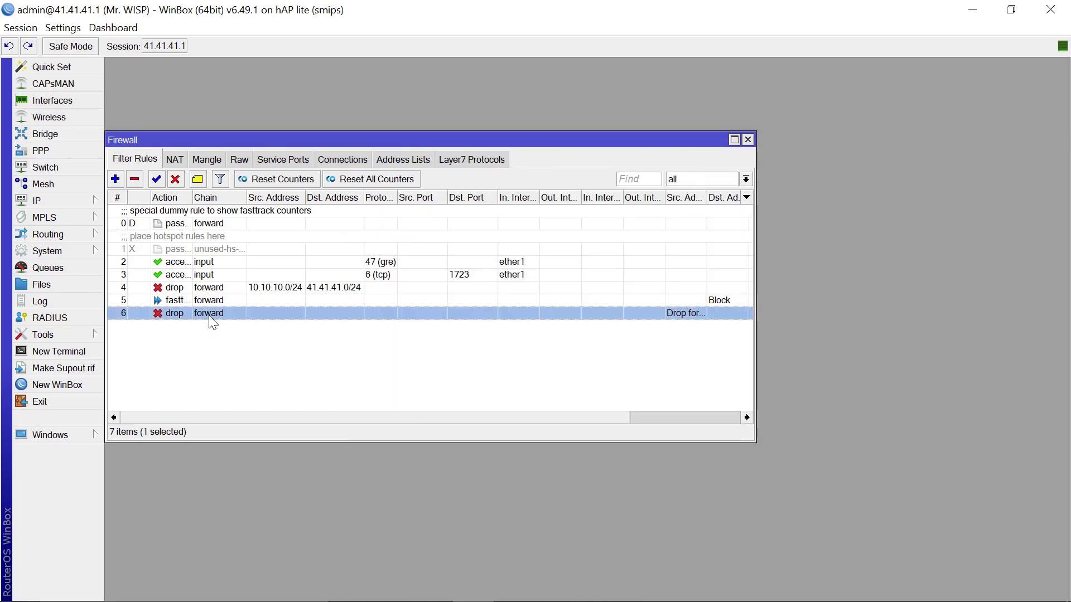
On Address Lists, select both Drop for expired accounts subnets.
left_click(413, 159)
left_click(209, 211)
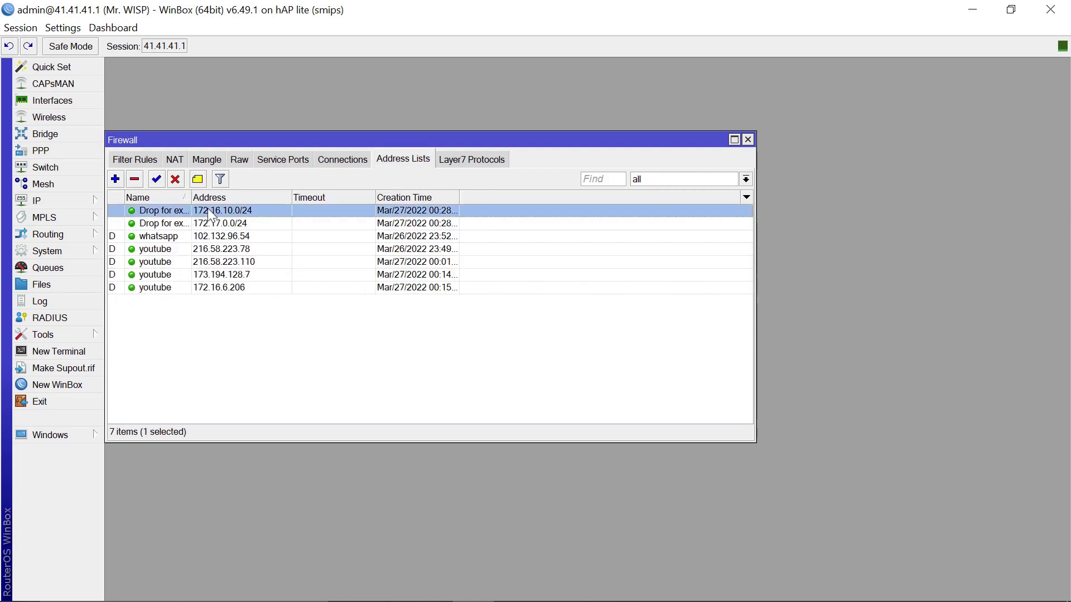
key("shift+Down")
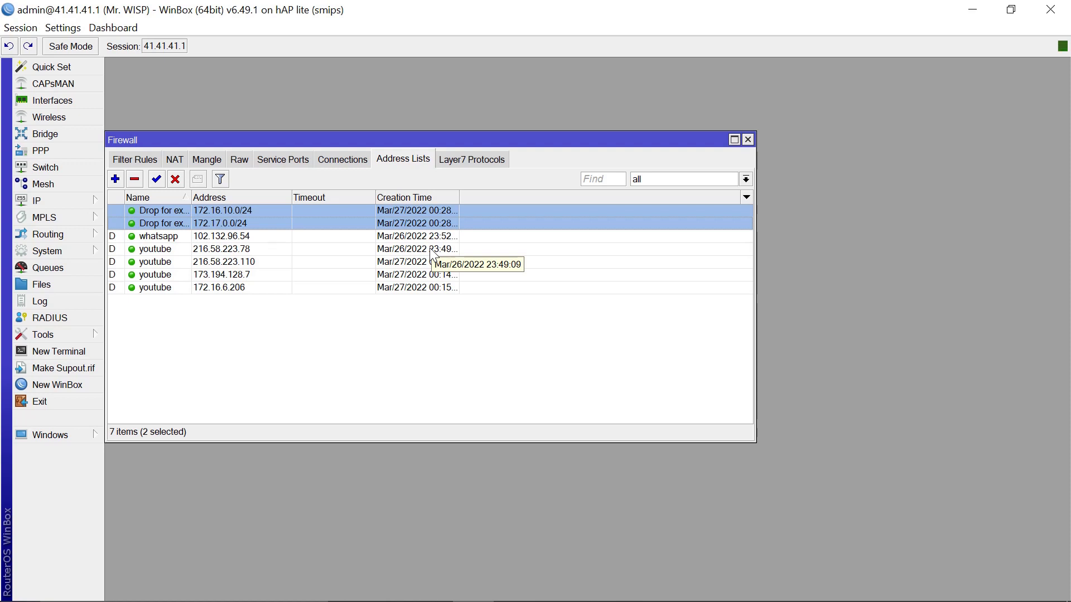
Glance at the NAT and Mangle rules, then review the whatsapp and youtube address entries.
left_click(173, 158)
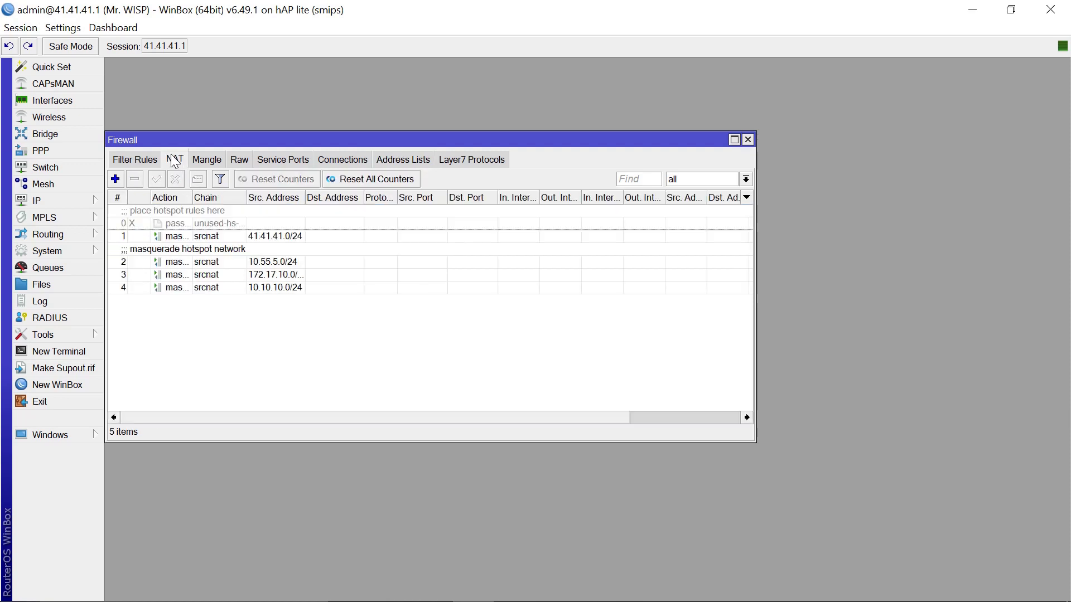
left_click(215, 167)
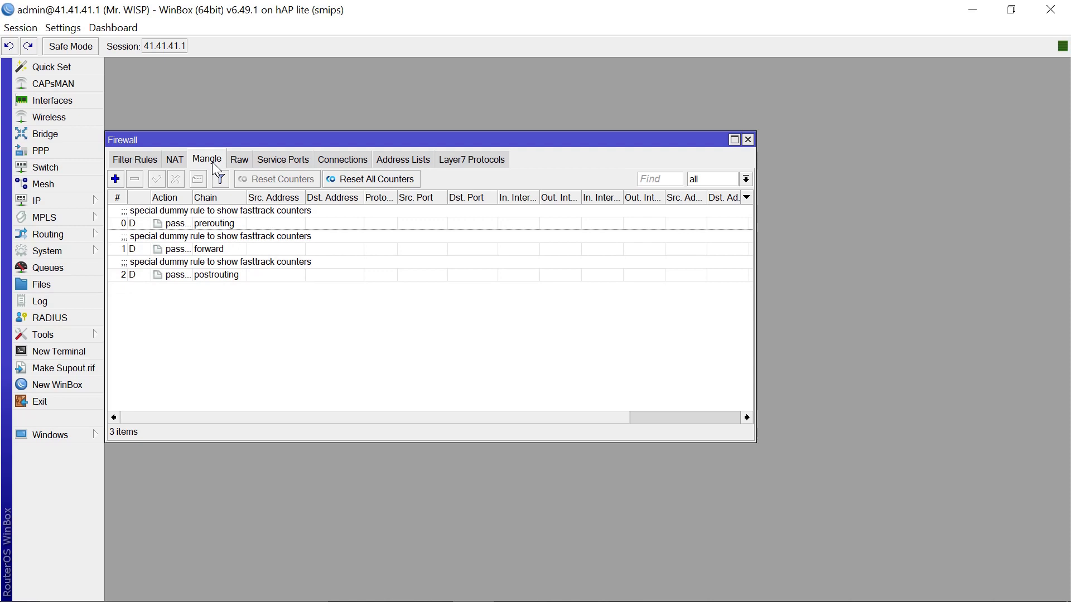
left_click(409, 163)
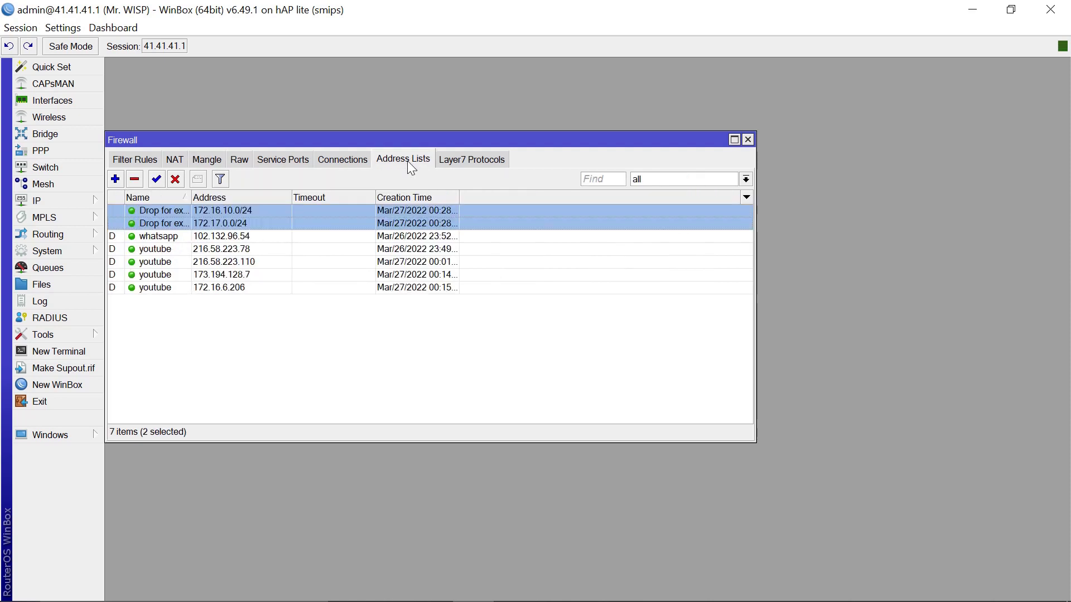
left_click(212, 236)
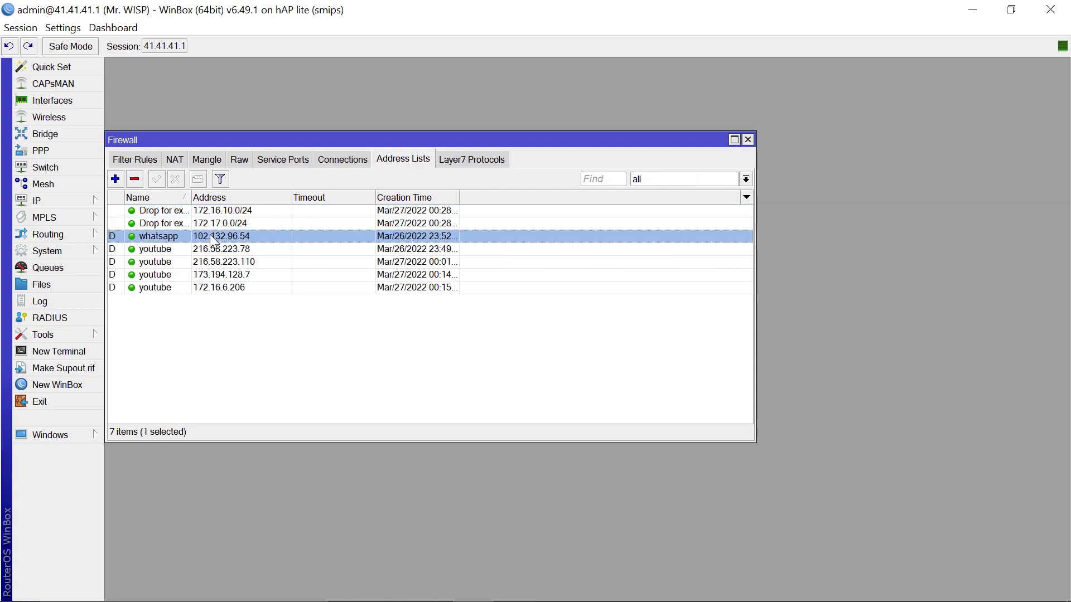
key("Down")
key("Down")
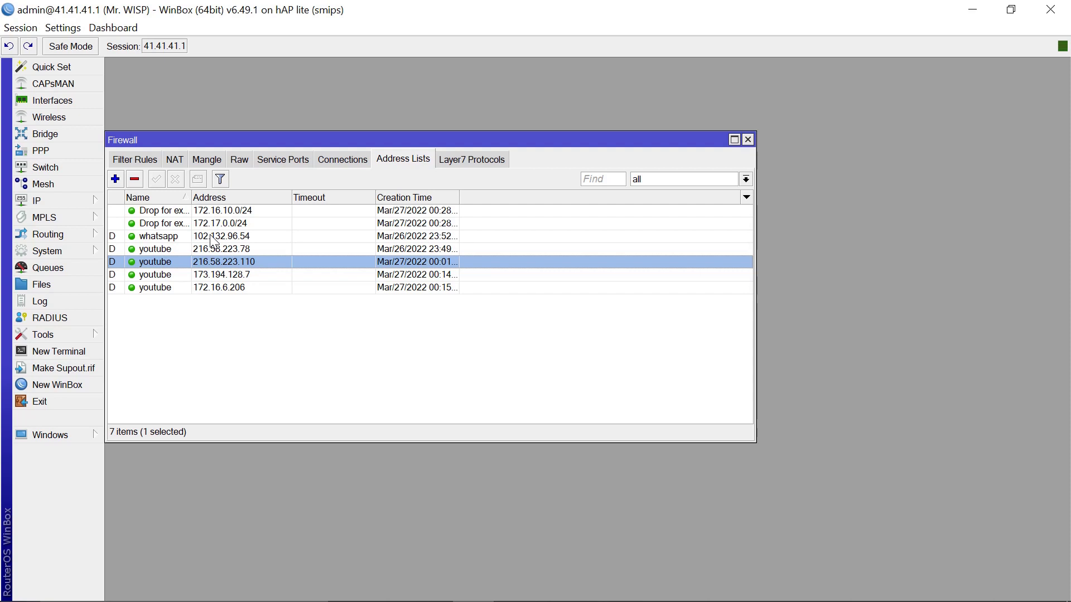
Start a new Raw rule matching the content yahoo.com.
left_click(240, 161)
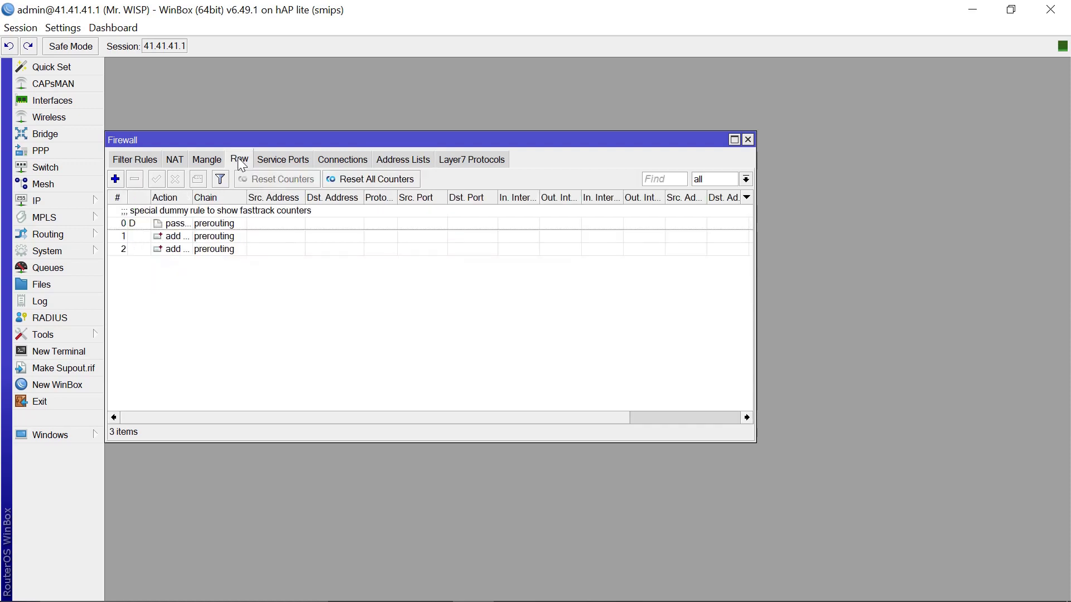
left_click(115, 180)
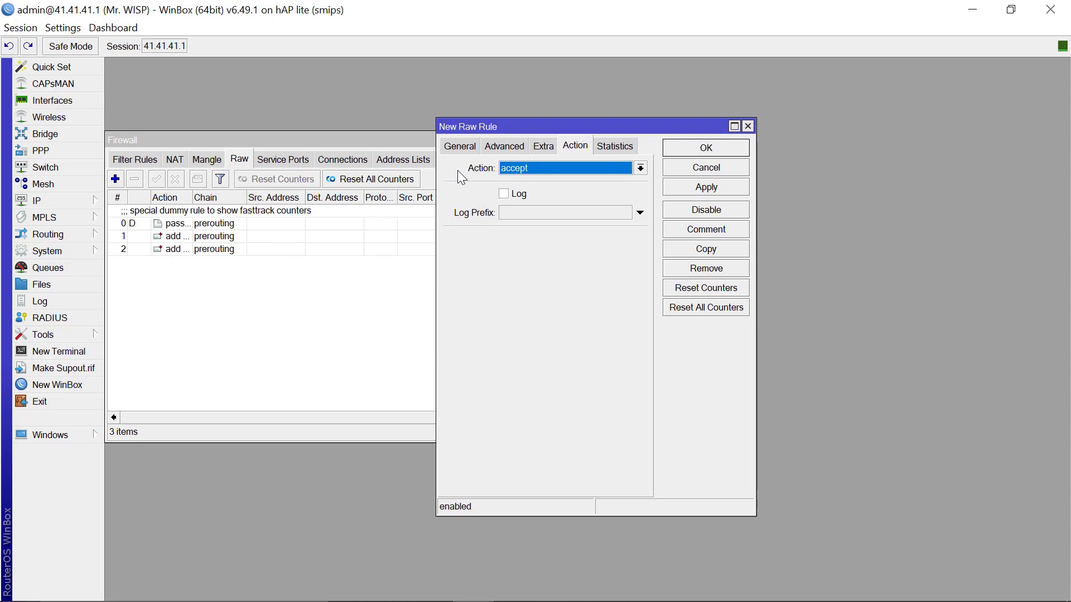
left_click(505, 151)
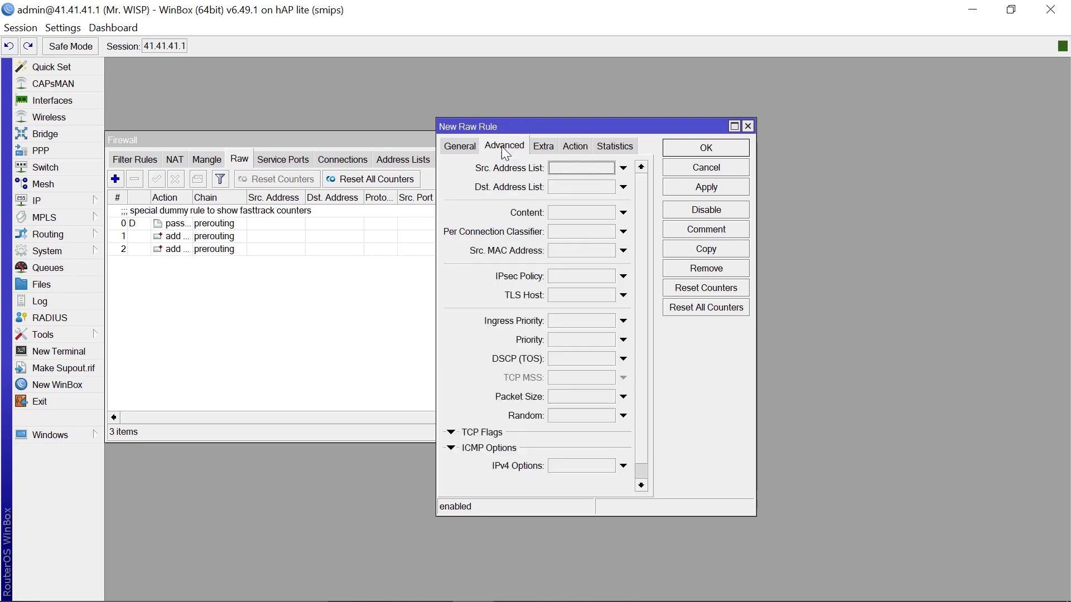
left_click(568, 212)
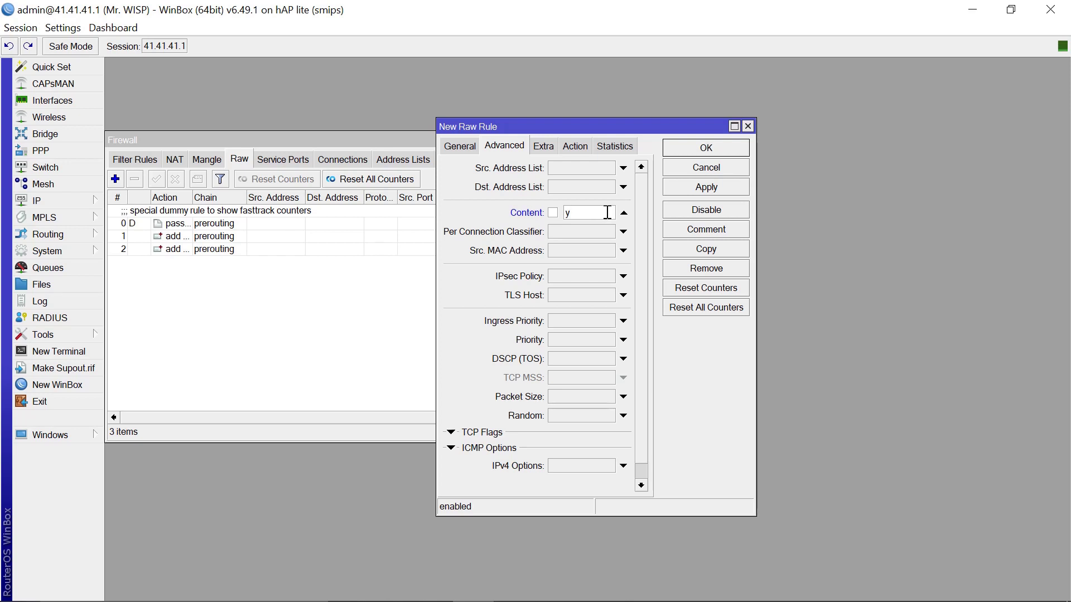
type("yahoo.com")
Set the action to add dst to address list 'Yahoo' and save the rule.
left_click(575, 147)
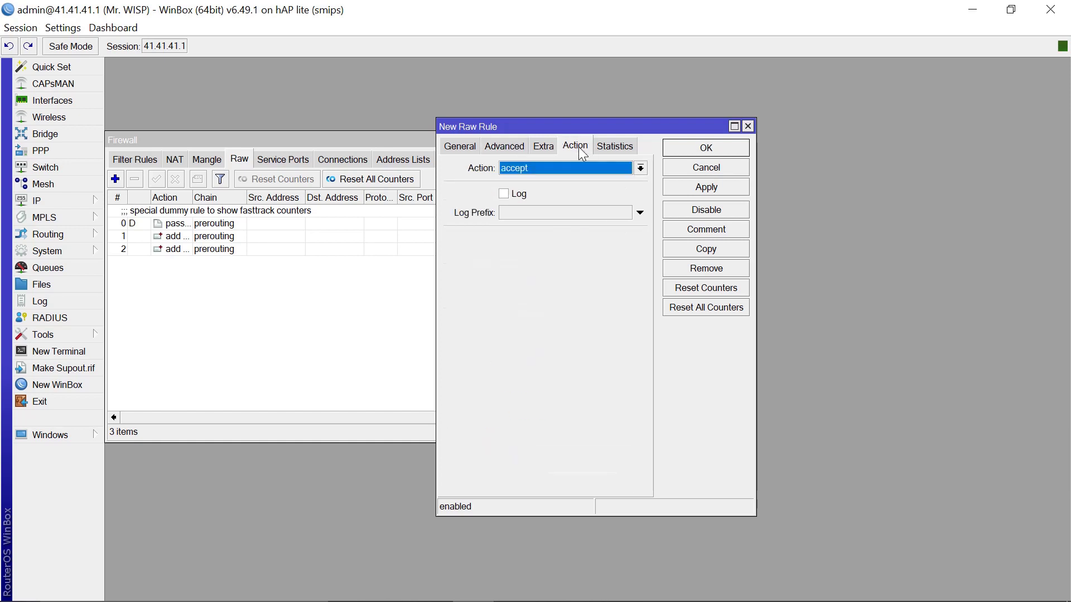
left_click(642, 168)
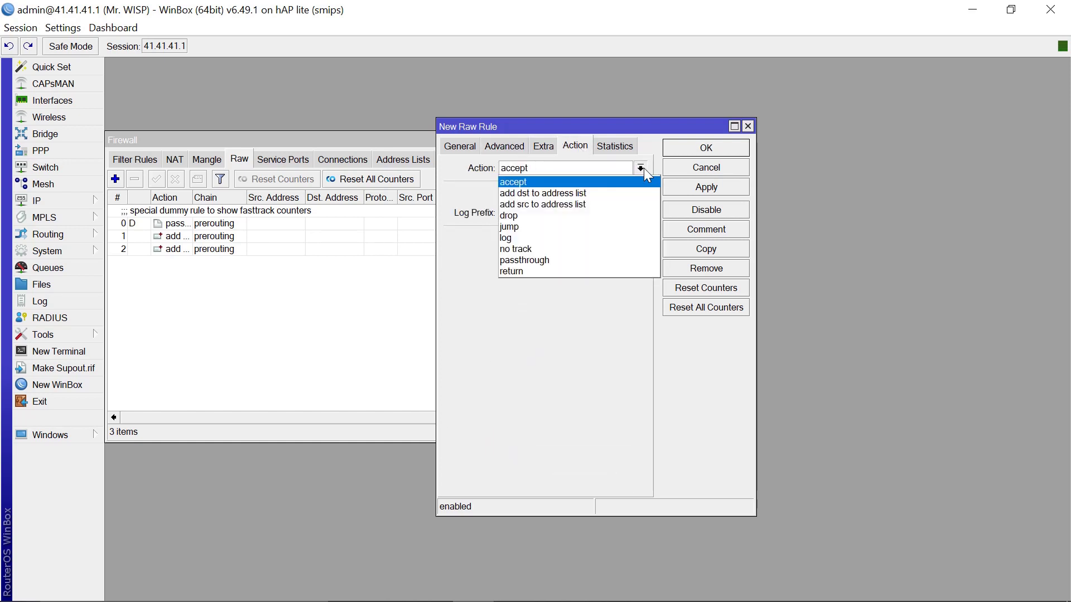
left_click(574, 192)
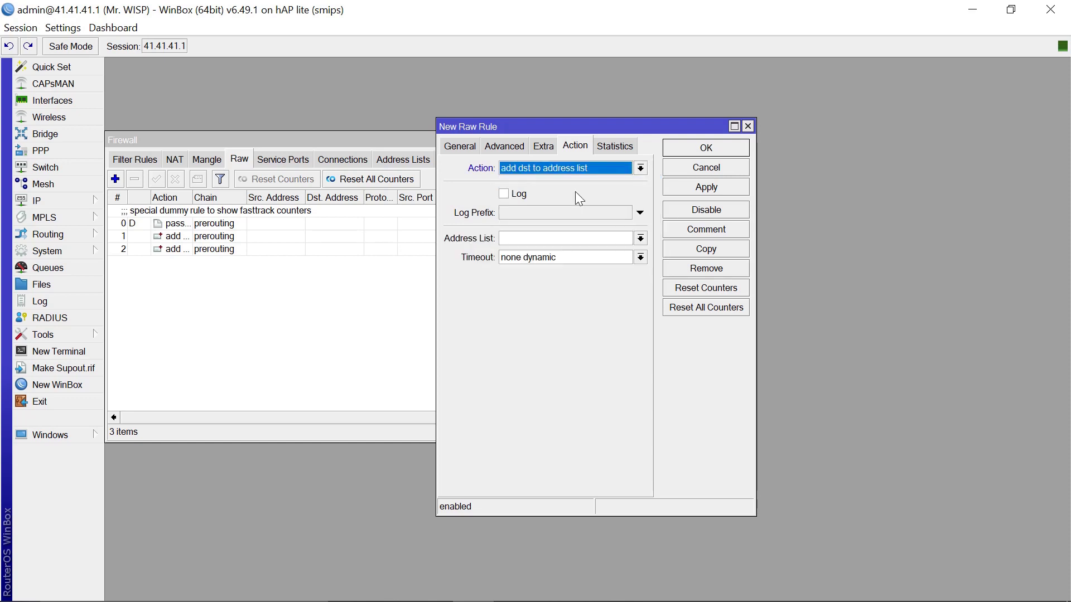
left_click(538, 240)
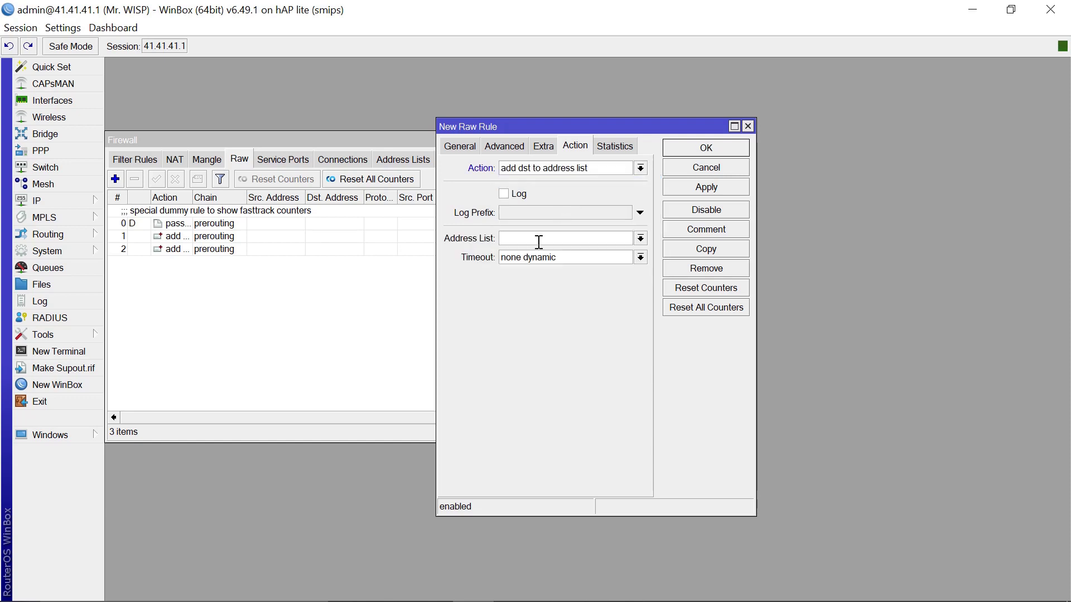
type("Yahoo")
left_click(724, 186)
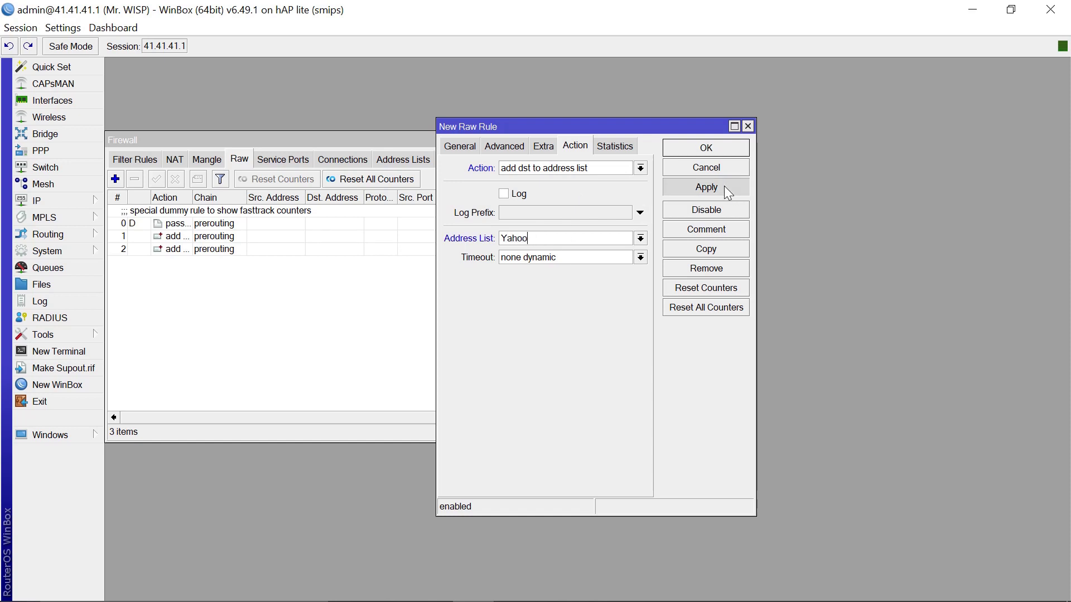
left_click(709, 149)
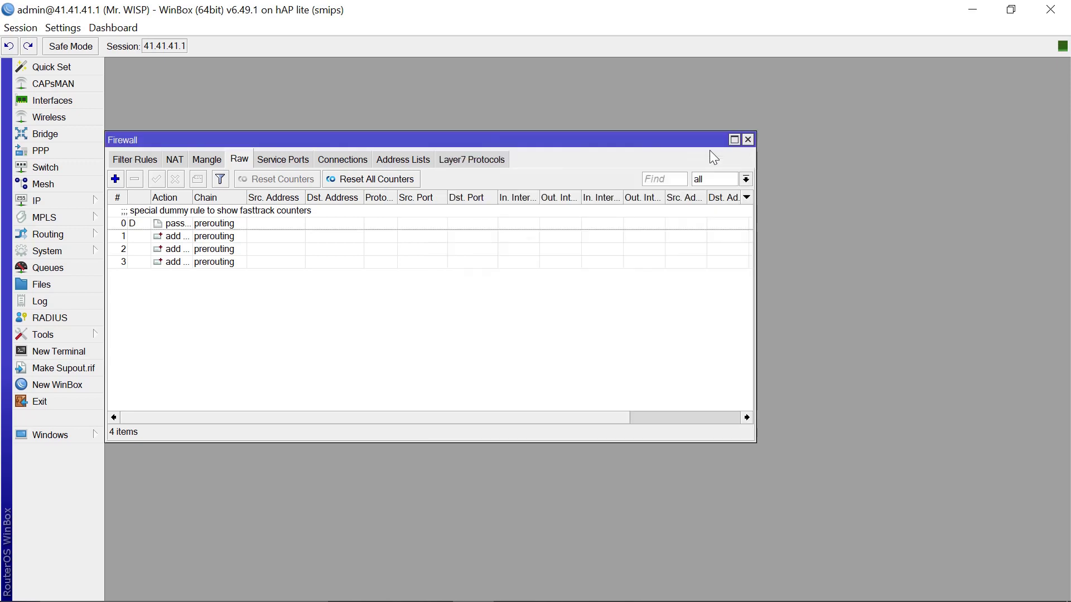
Check the address lists, still seven entries with no Yahoo addresses, then bring up Chrome.
left_click(410, 160)
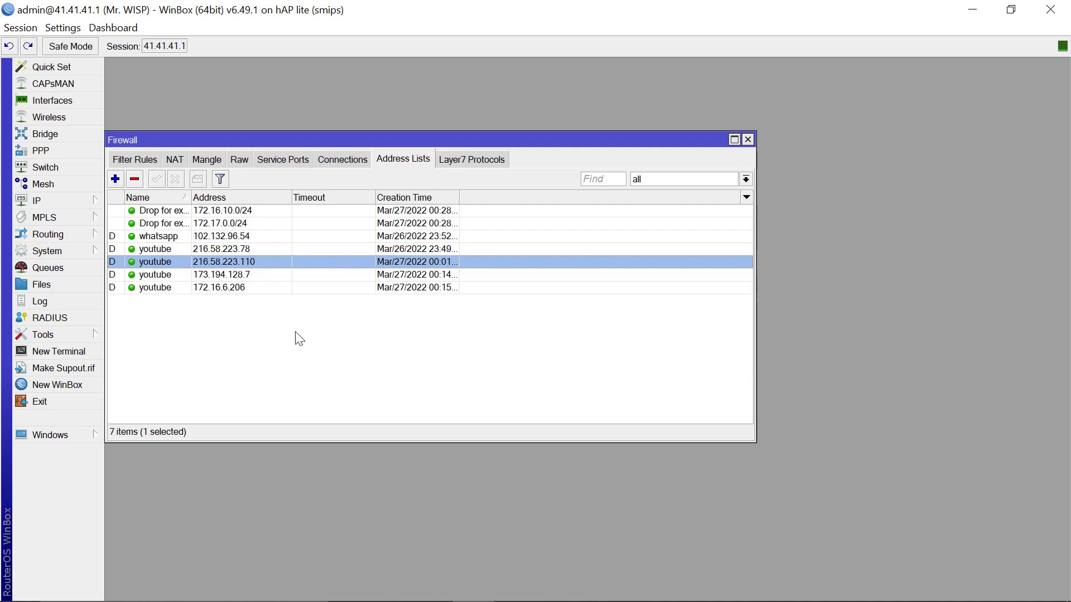
left_click(556, 591)
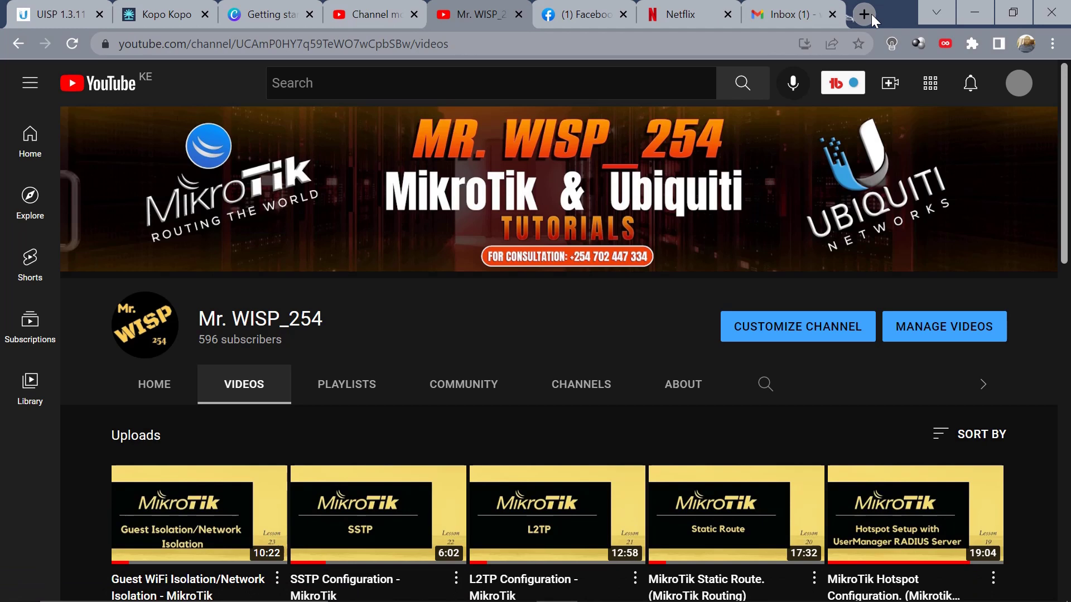
Load yahoo.com in a new Chrome tab.
left_click(870, 14)
left_click(701, 36)
type("y")
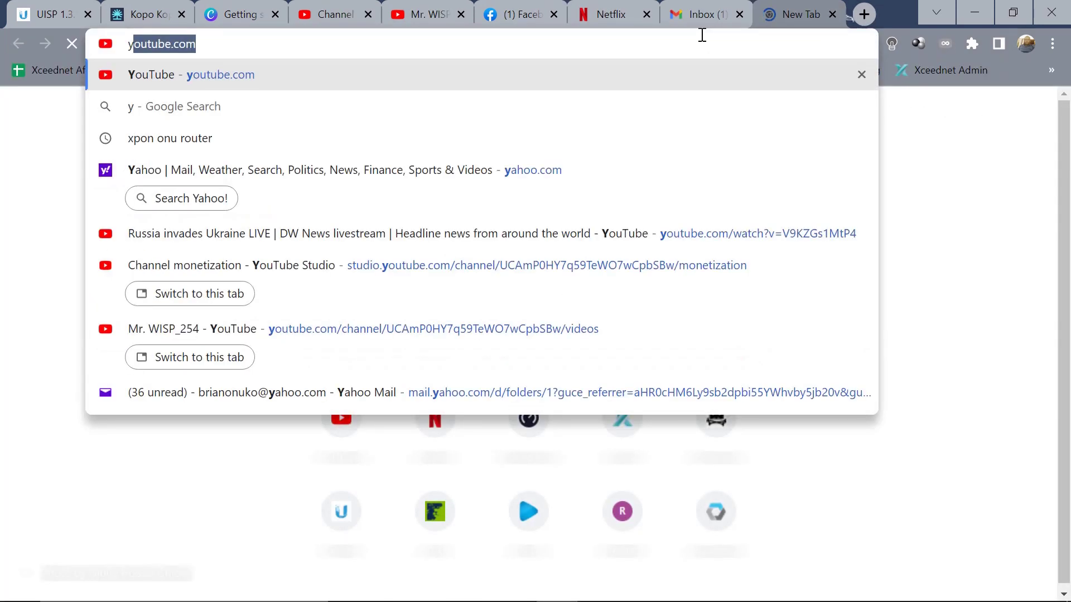
type("ahoo")
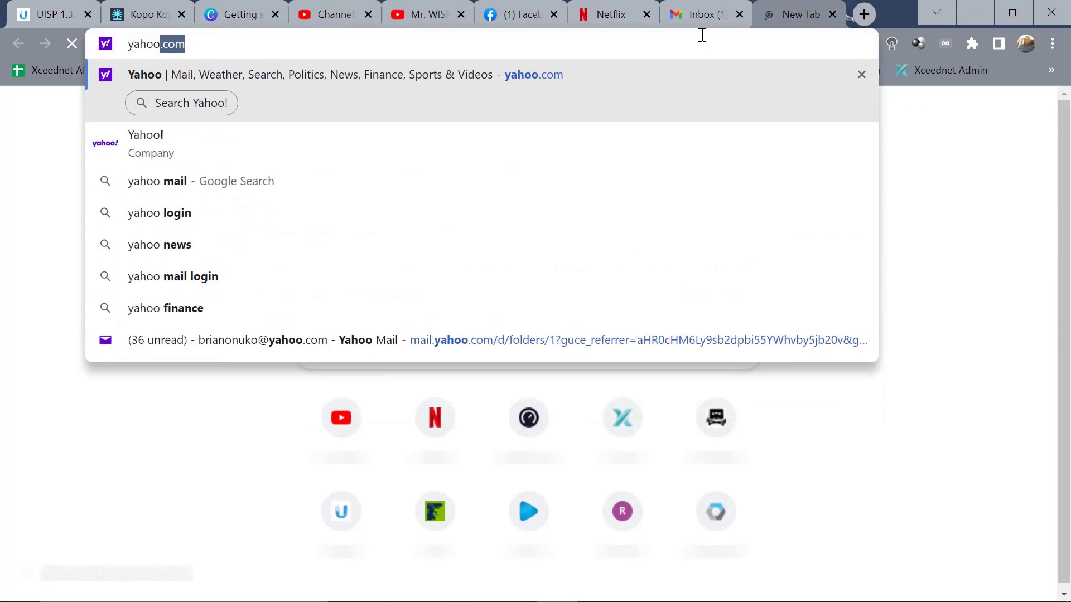
type(".com")
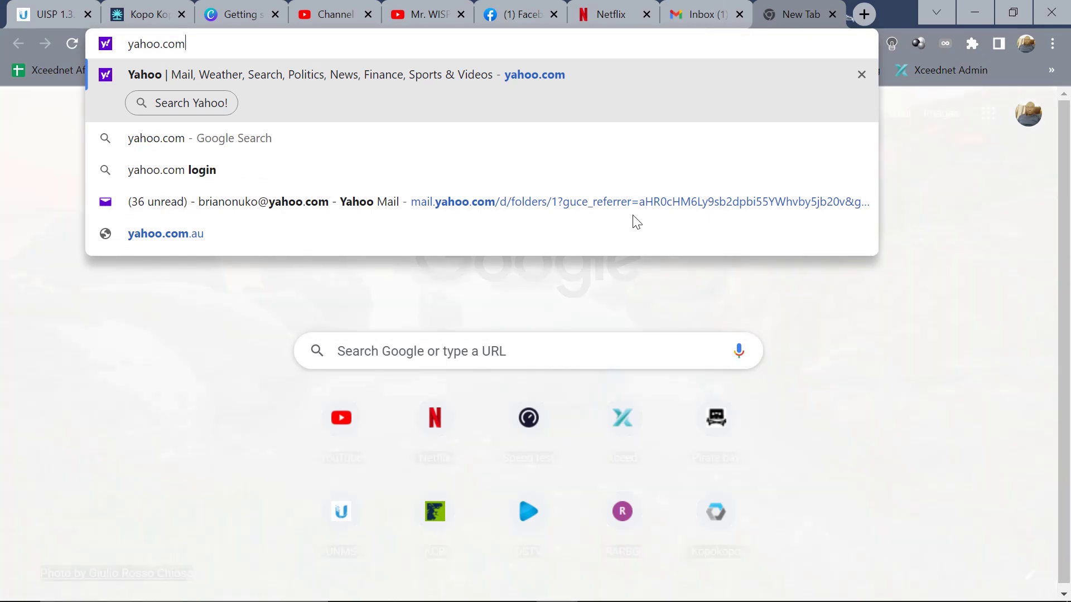
key("Return")
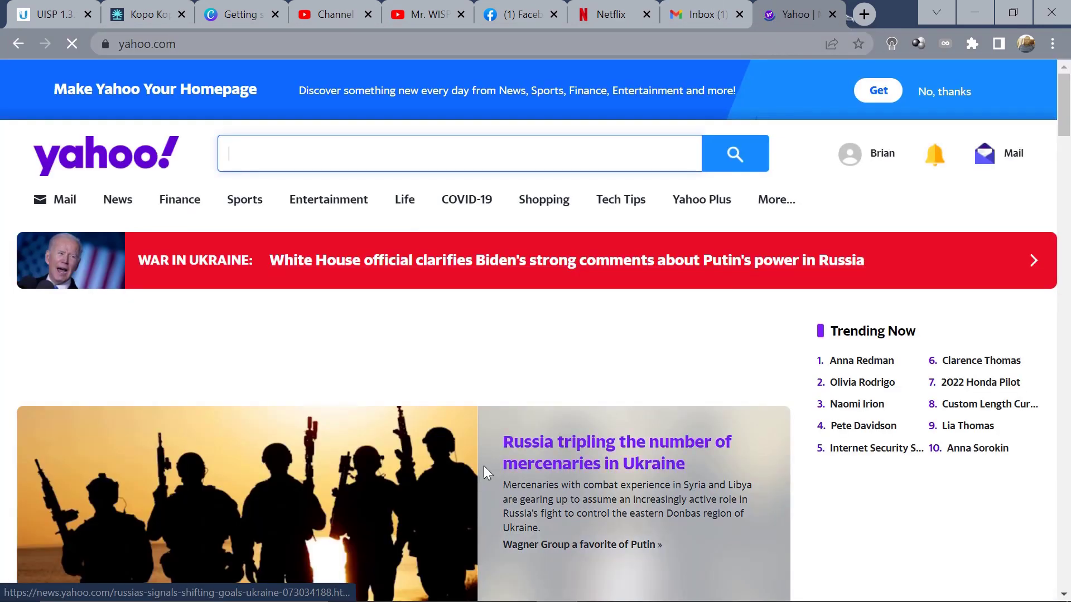
Back in WinBox, step through the collected Yahoo address entries, then view the Raw rules.
mouse_move(536, 600)
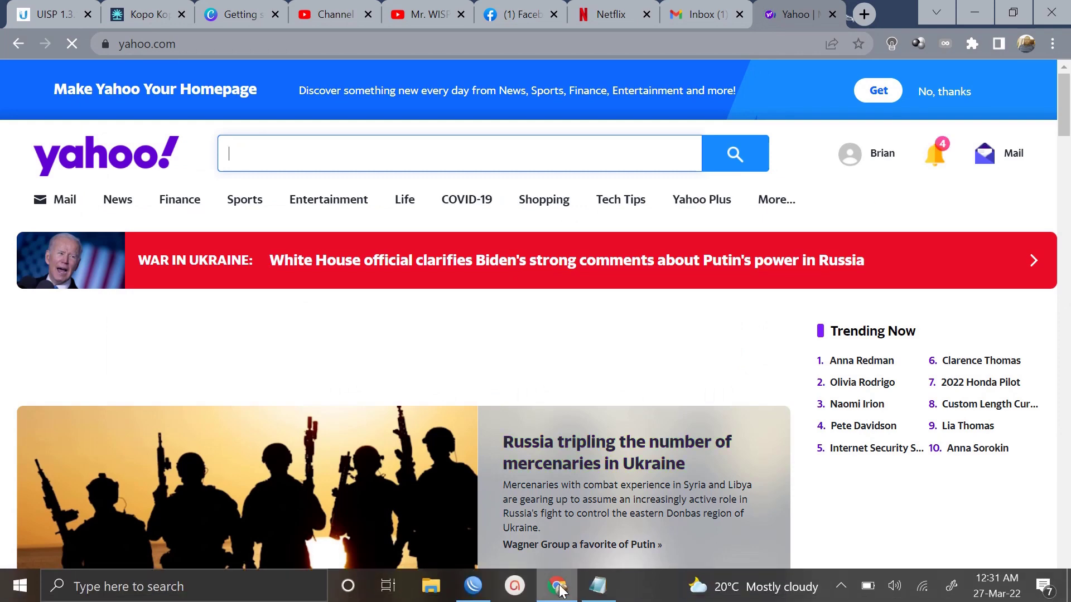
left_click(474, 587)
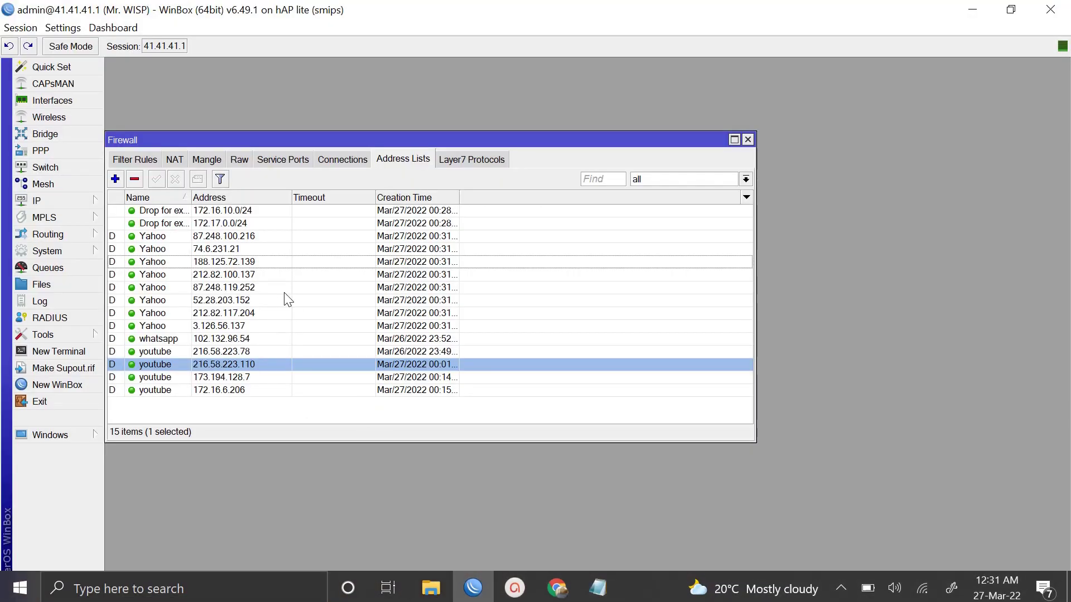
left_click(163, 237)
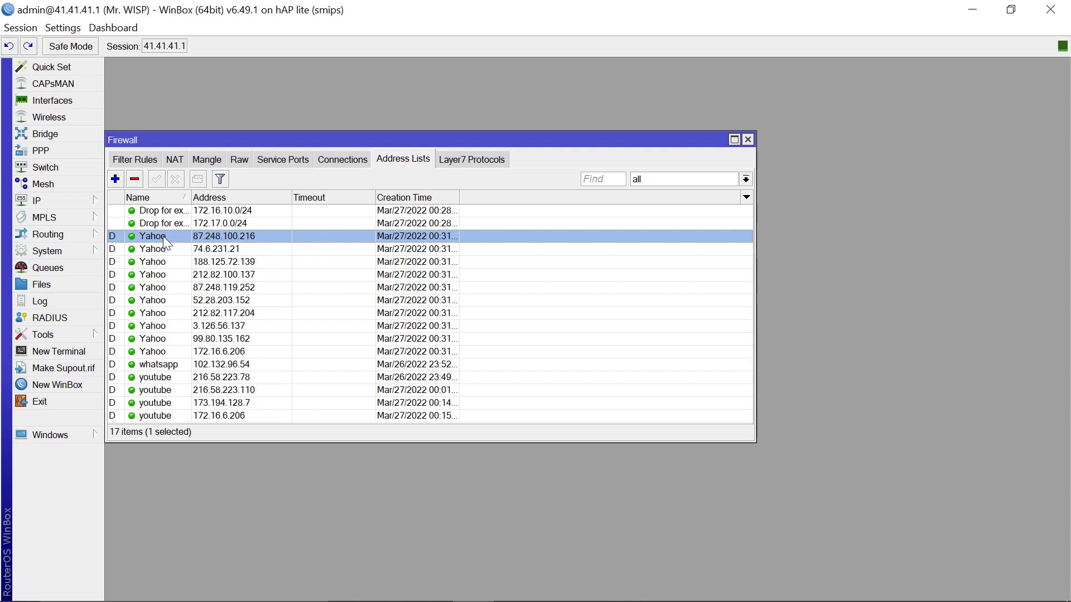
key("Down")
key("Down")
key("Down")
key("Down")
key("Down")
key("Down")
key("Down")
key("Down")
key("Down")
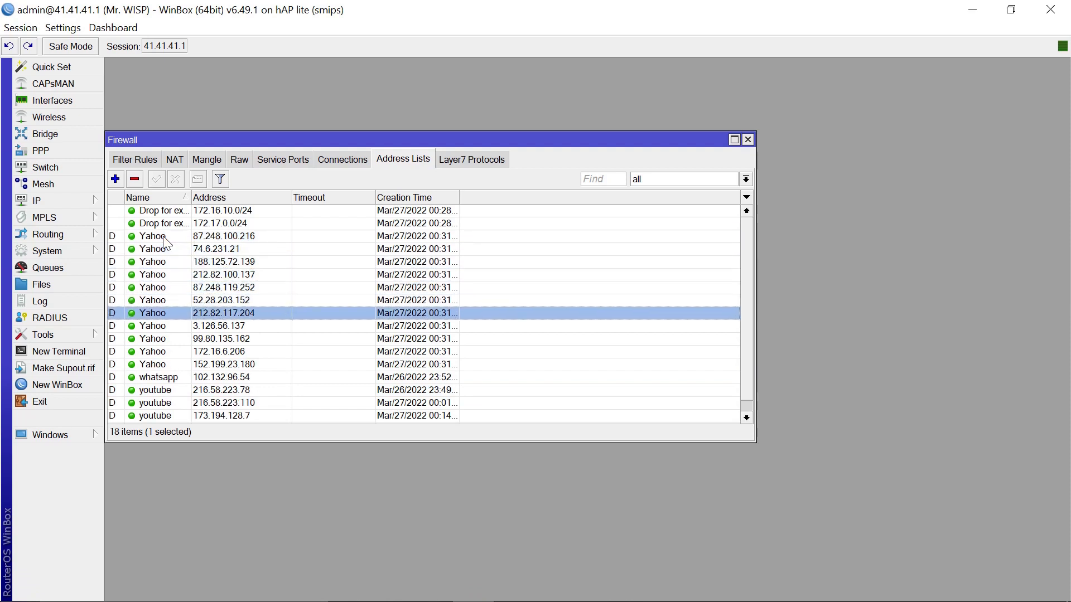
key("Down")
key("Down")
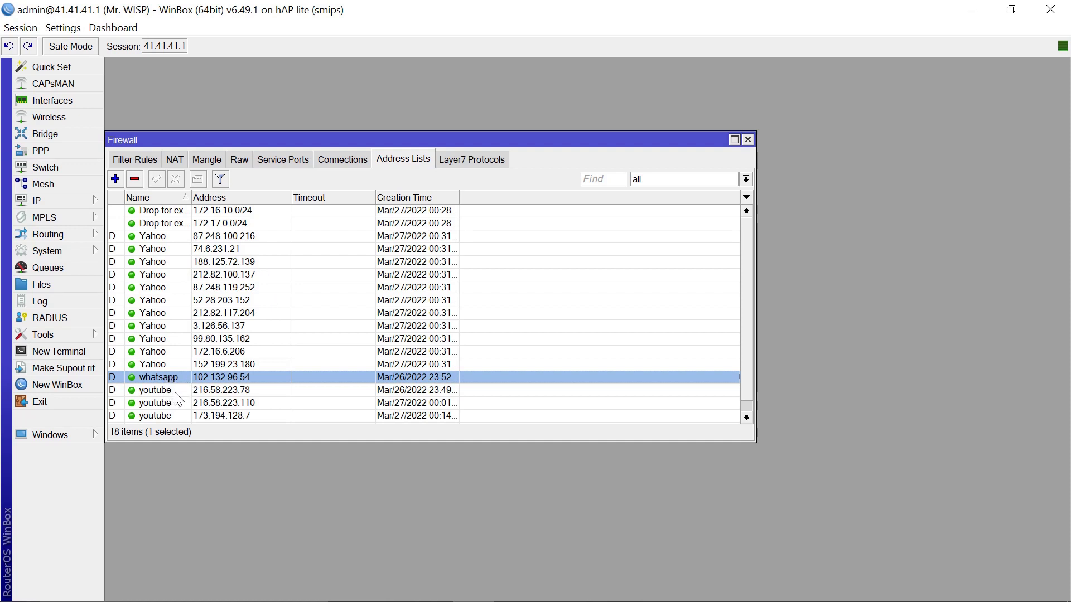
left_click(240, 160)
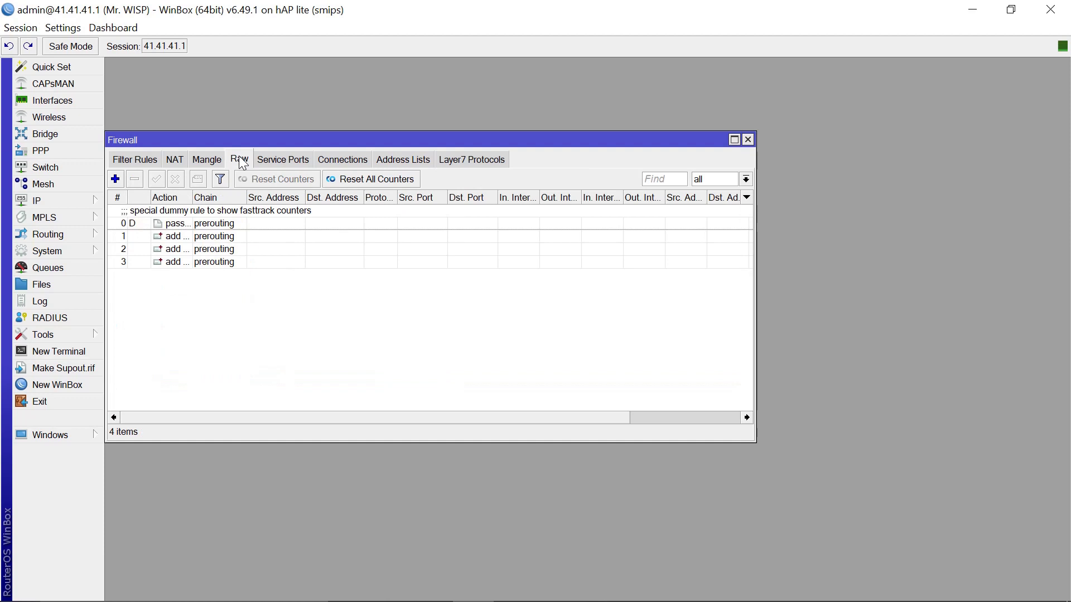
double_click(216, 262)
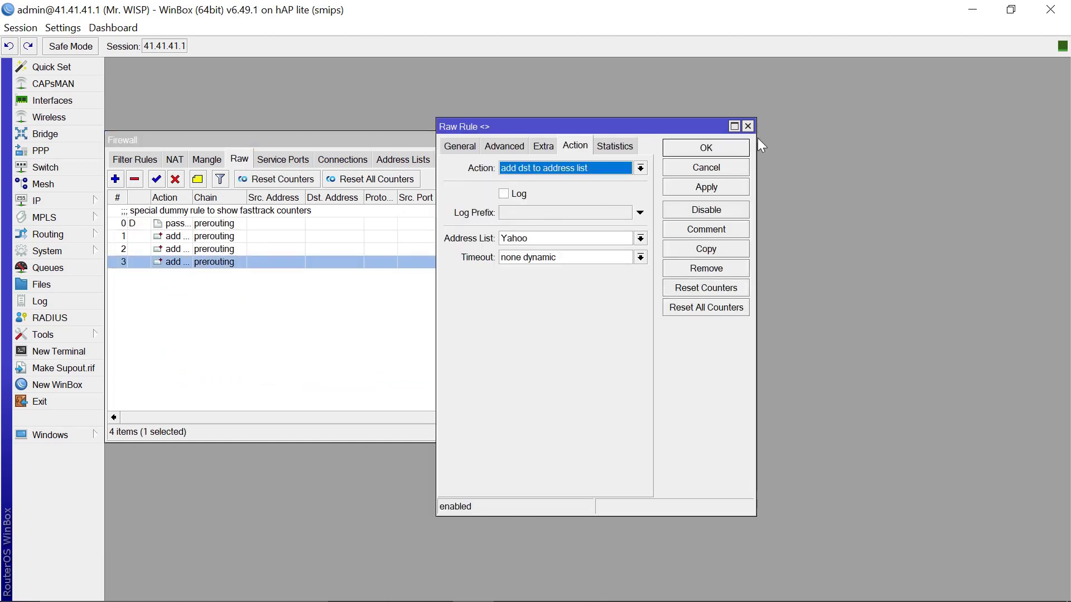
left_click(724, 152)
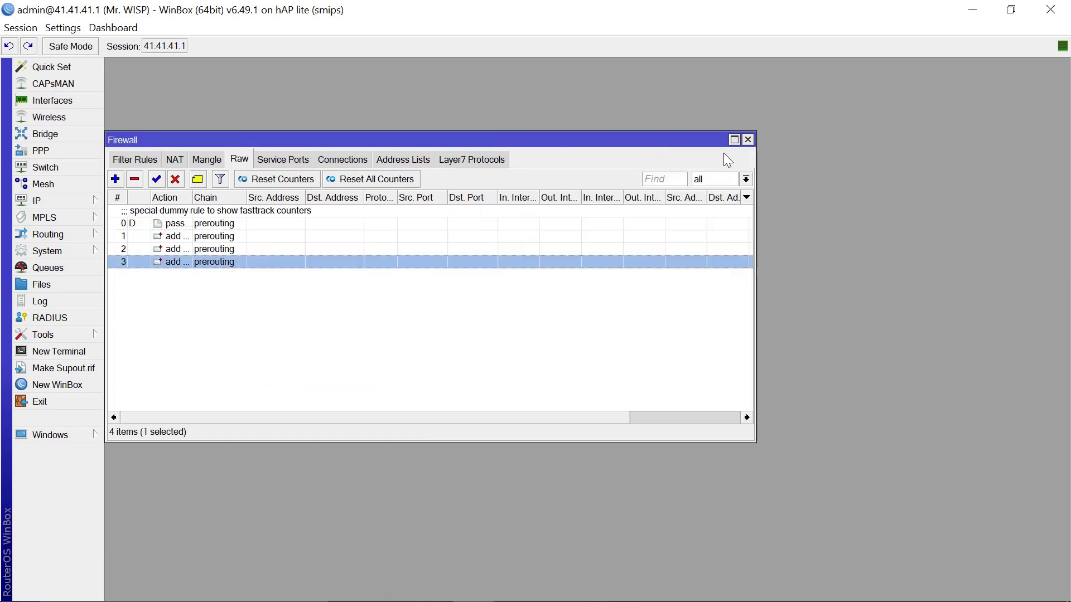
double_click(214, 251)
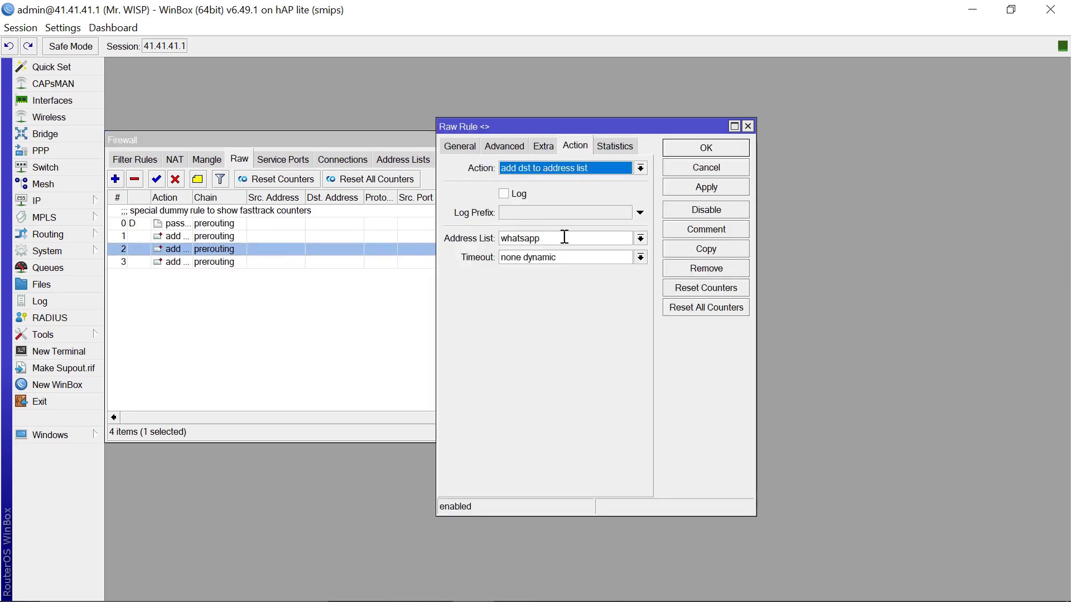
left_click(717, 146)
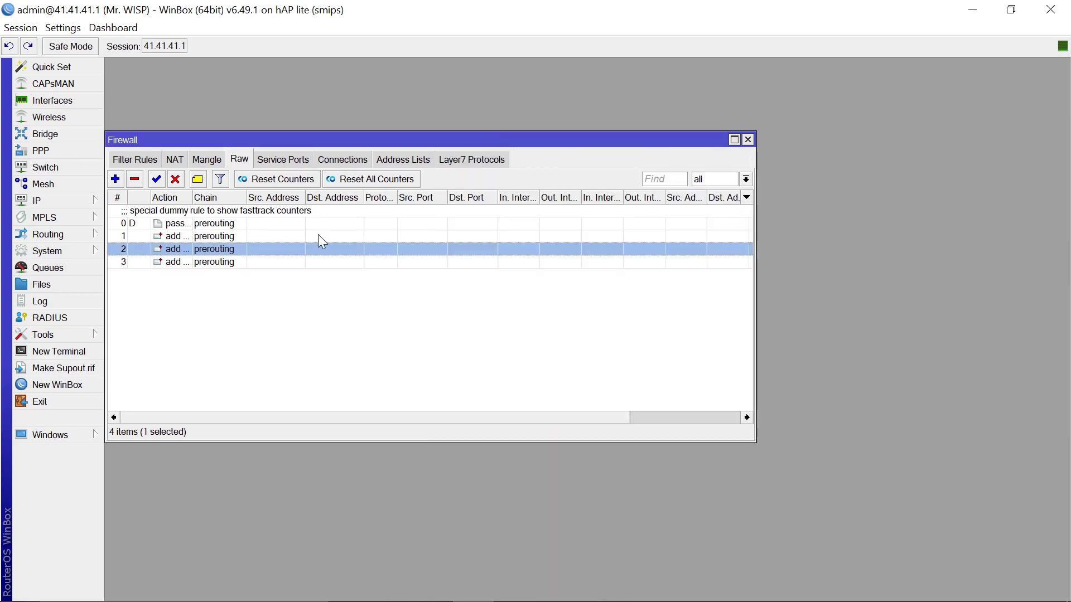
double_click(189, 237)
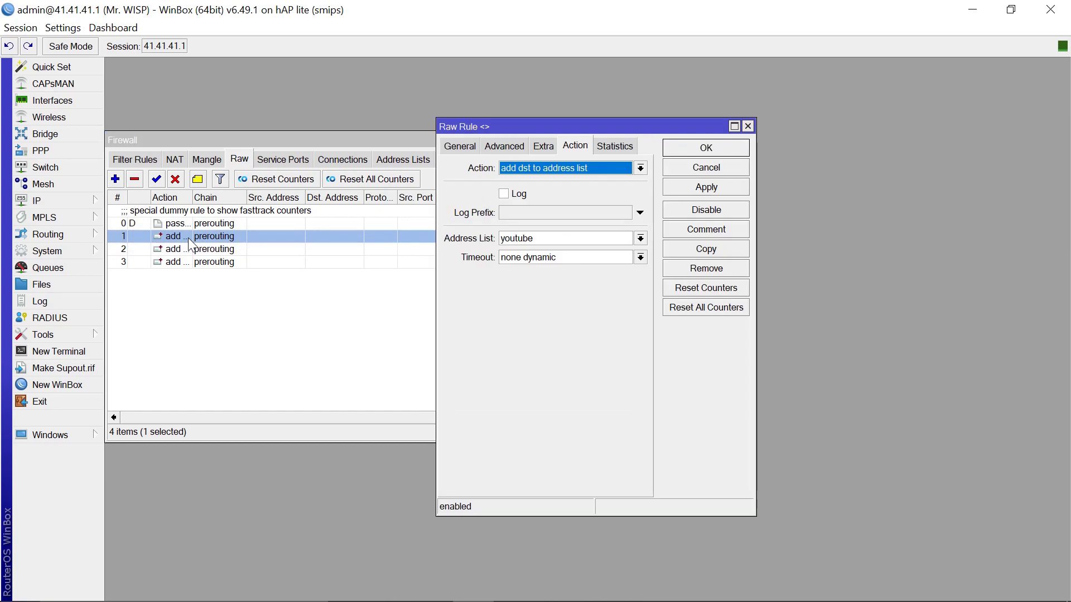
left_click(712, 146)
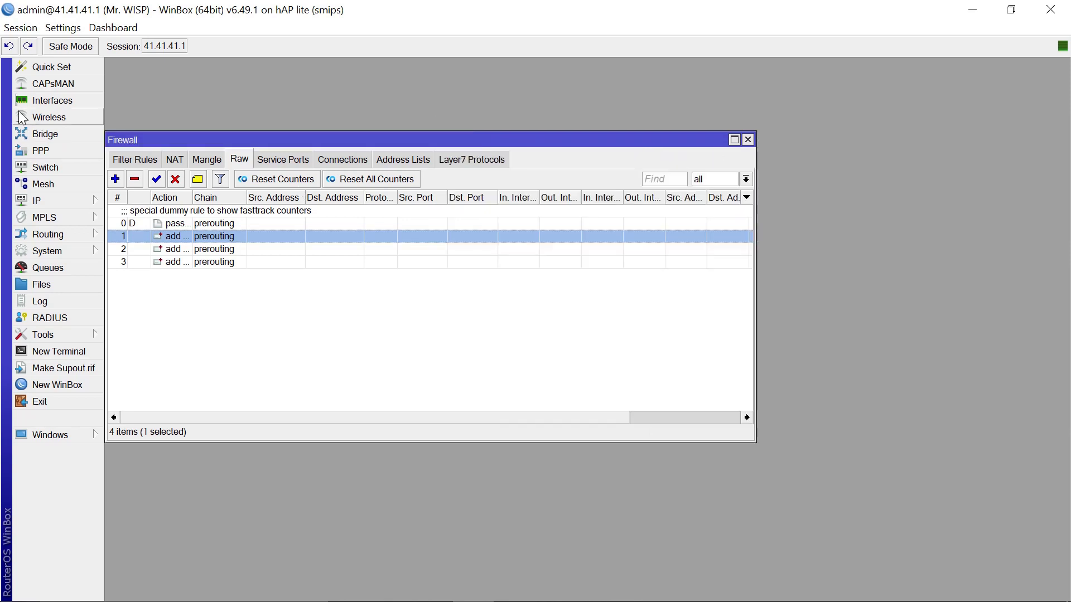
Start a new Raw rule and set up its Advanced Content match.
left_click(115, 179)
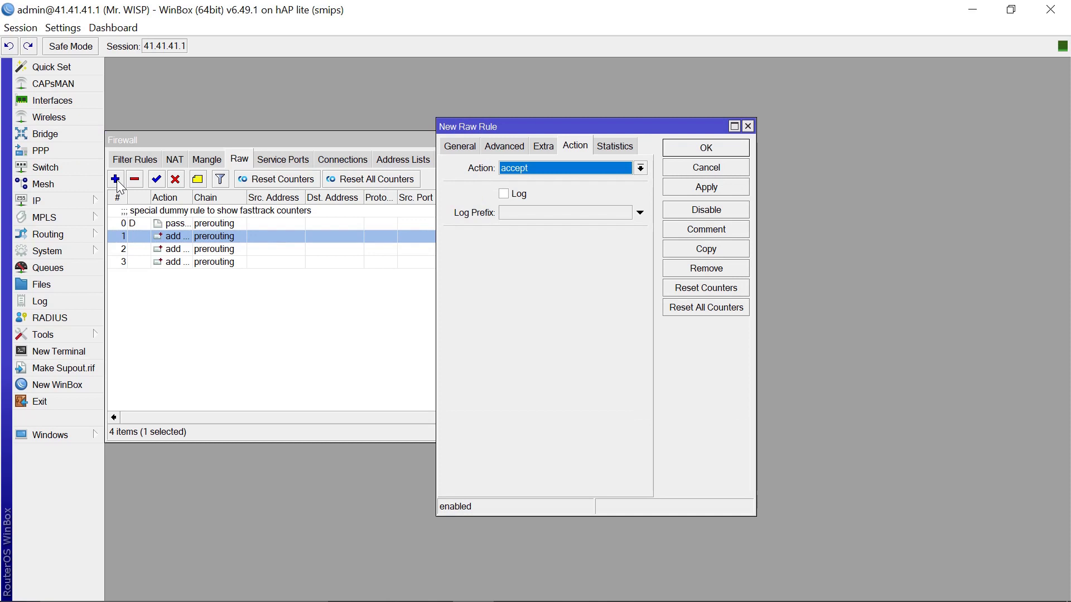
left_click(467, 147)
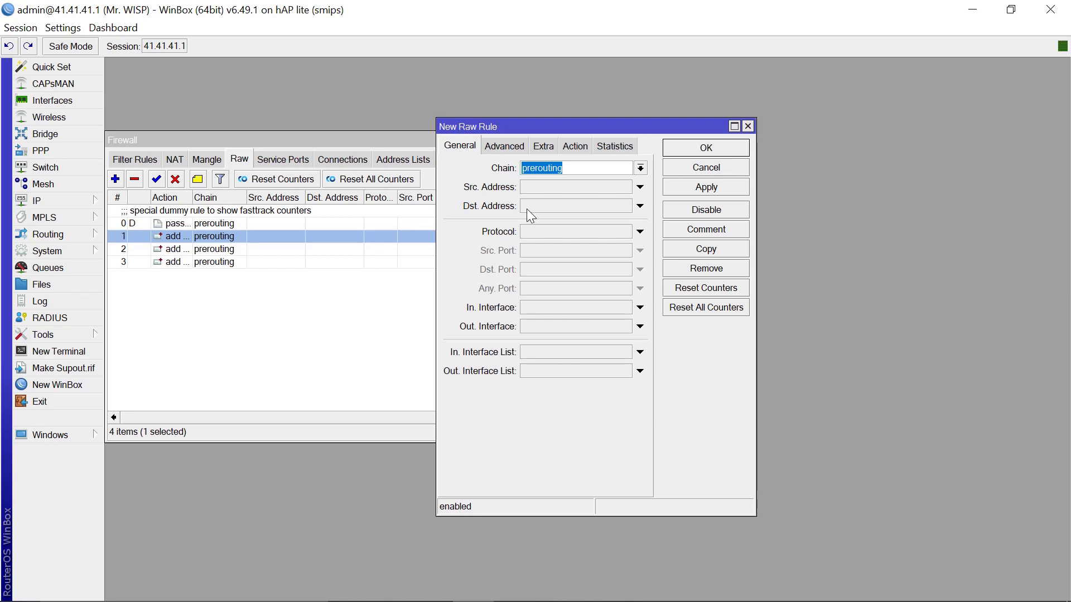
left_click(509, 150)
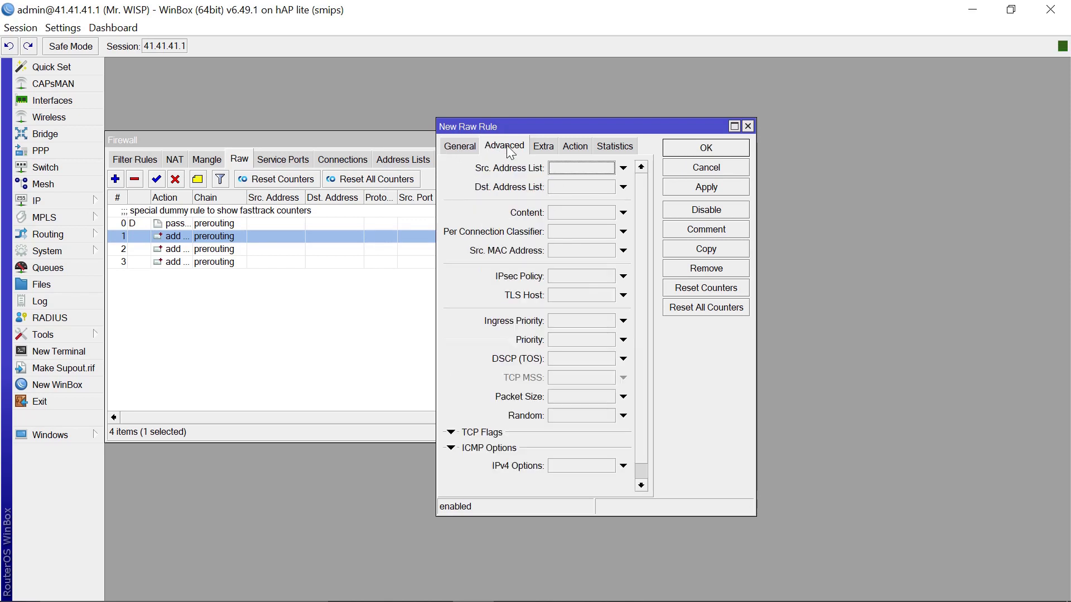
left_click(583, 213)
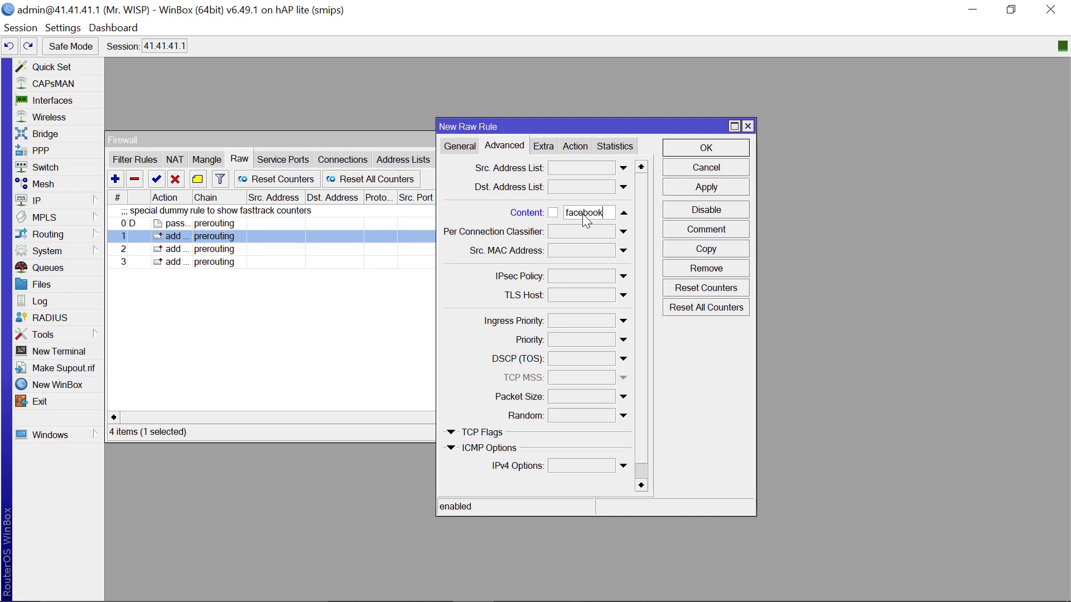
Set the action to add dst to address list 'Facebook', save, and view the address lists.
left_click(581, 146)
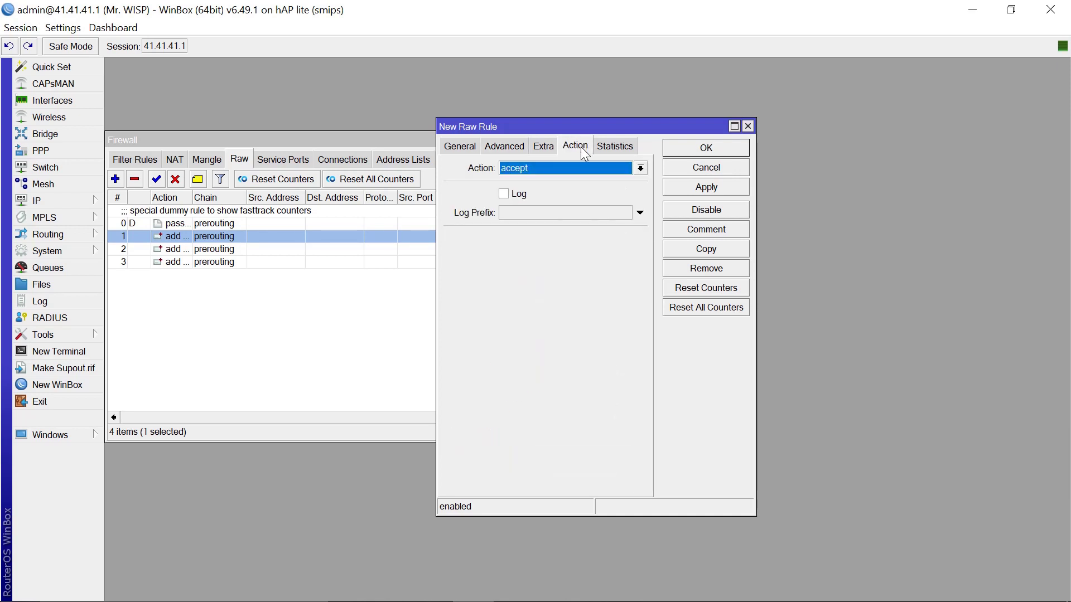
left_click(640, 168)
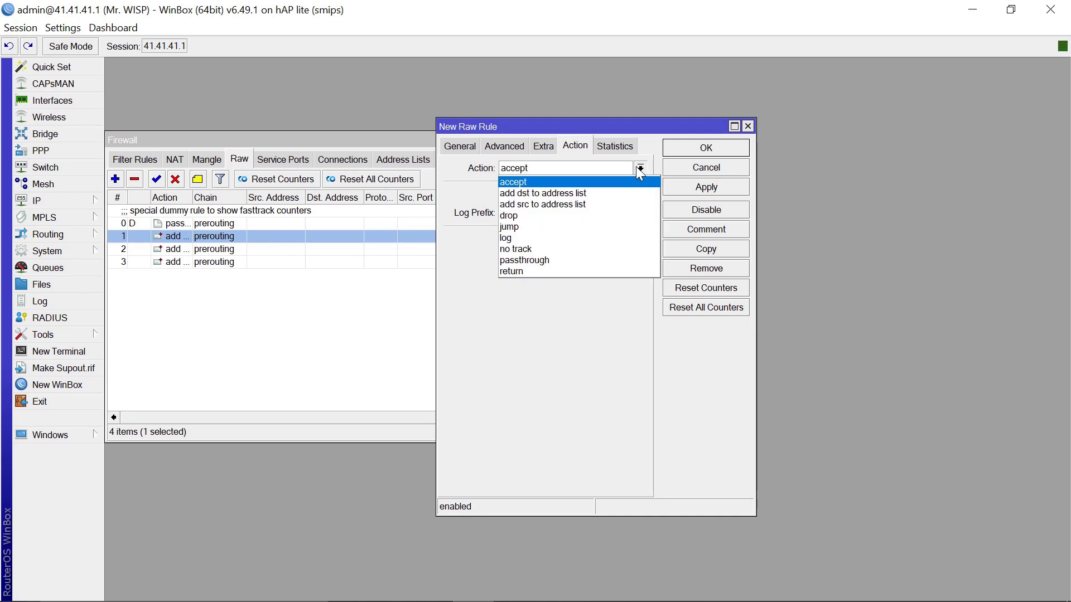
left_click(549, 194)
left_click(549, 240)
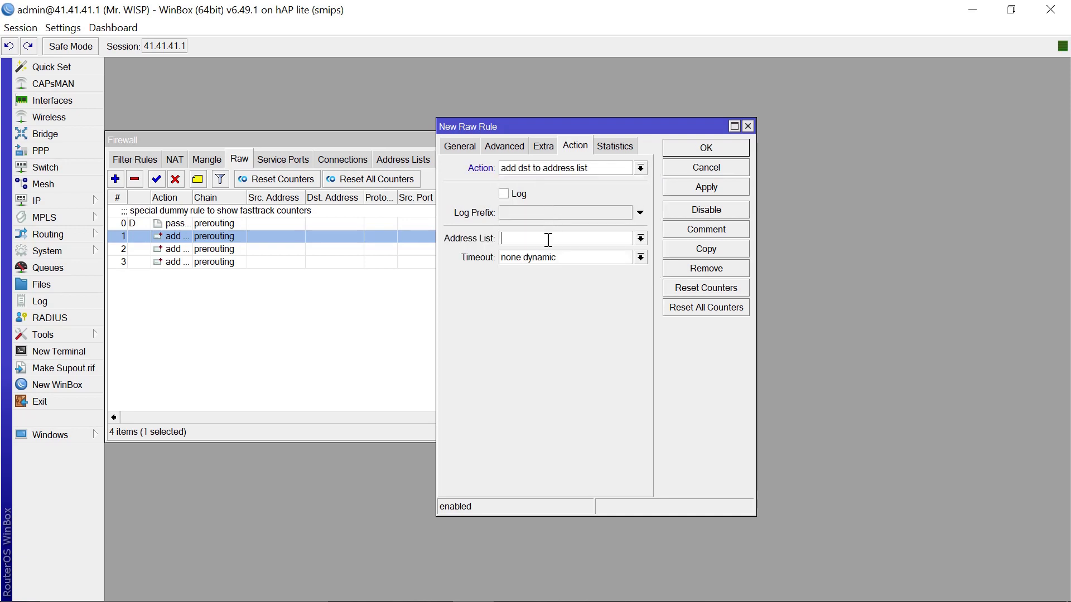
type("Facebook")
left_click(708, 186)
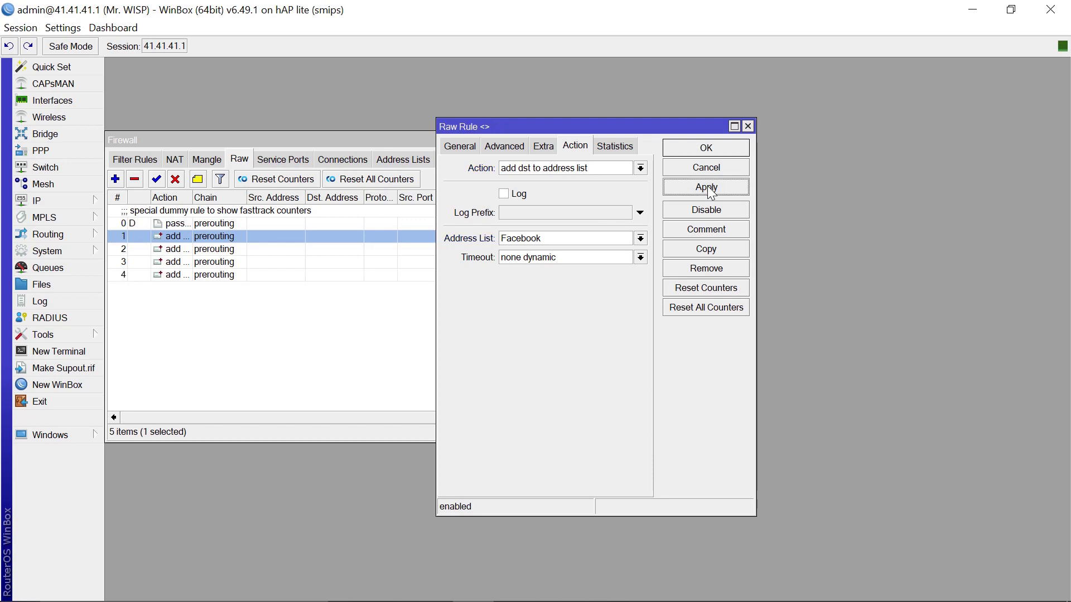
left_click(706, 148)
left_click(404, 160)
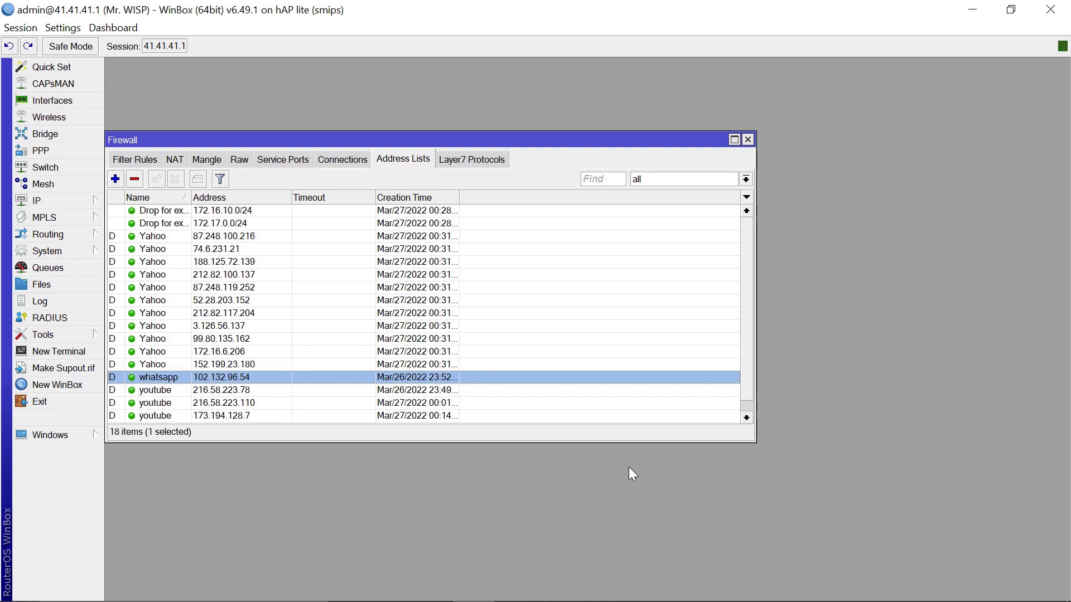
Bring Google Chrome, showing the yahoo.com homepage, in front of WinBox.
mouse_move(704, 598)
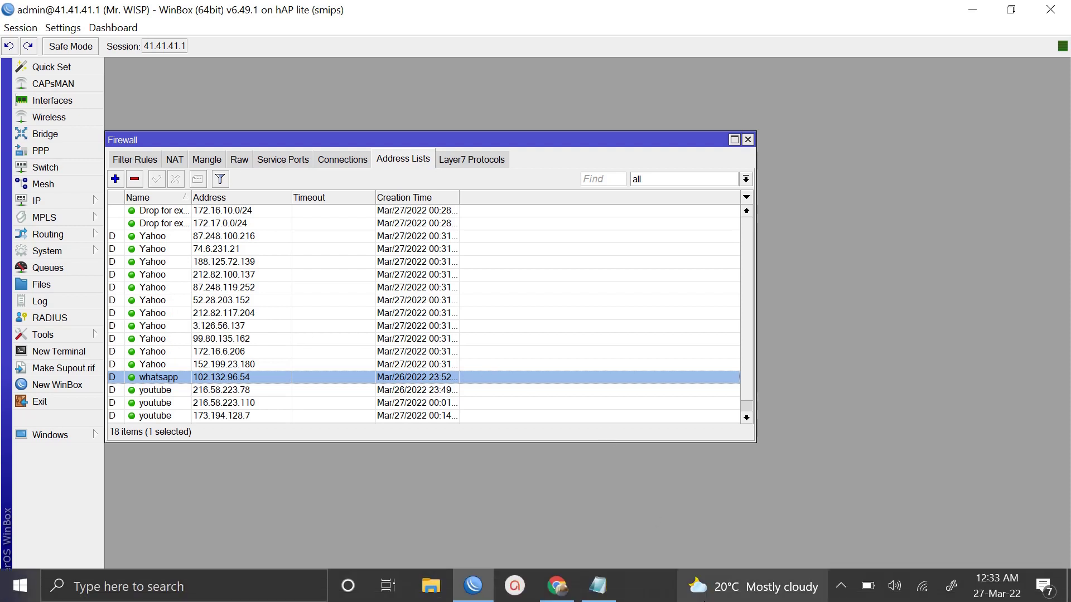
left_click(558, 587)
Replace the Yahoo address in Chrome with facebook.com and load it.
left_click(714, 50)
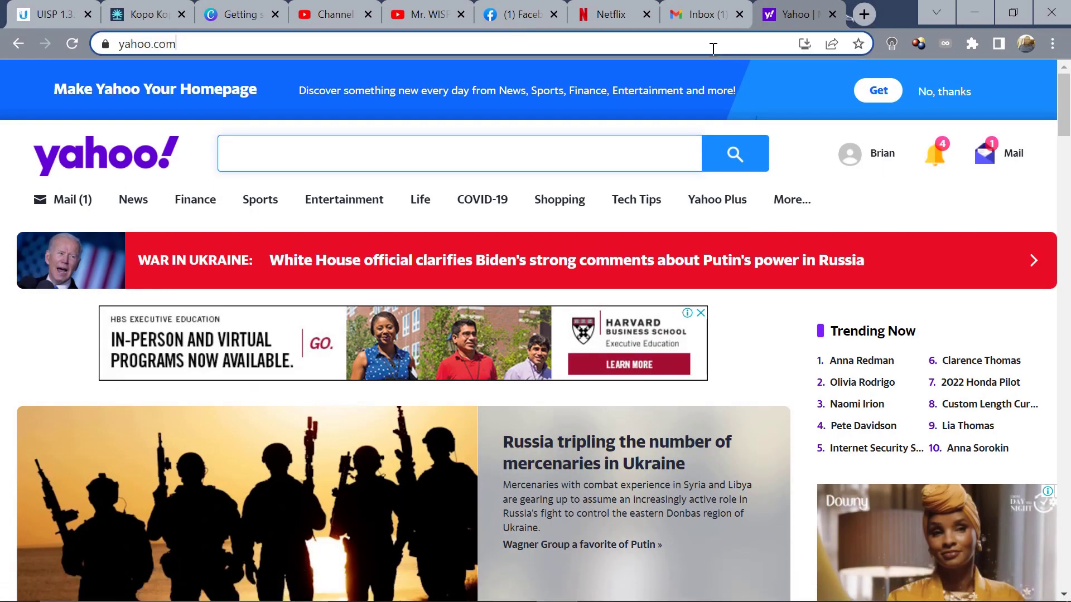
type("face")
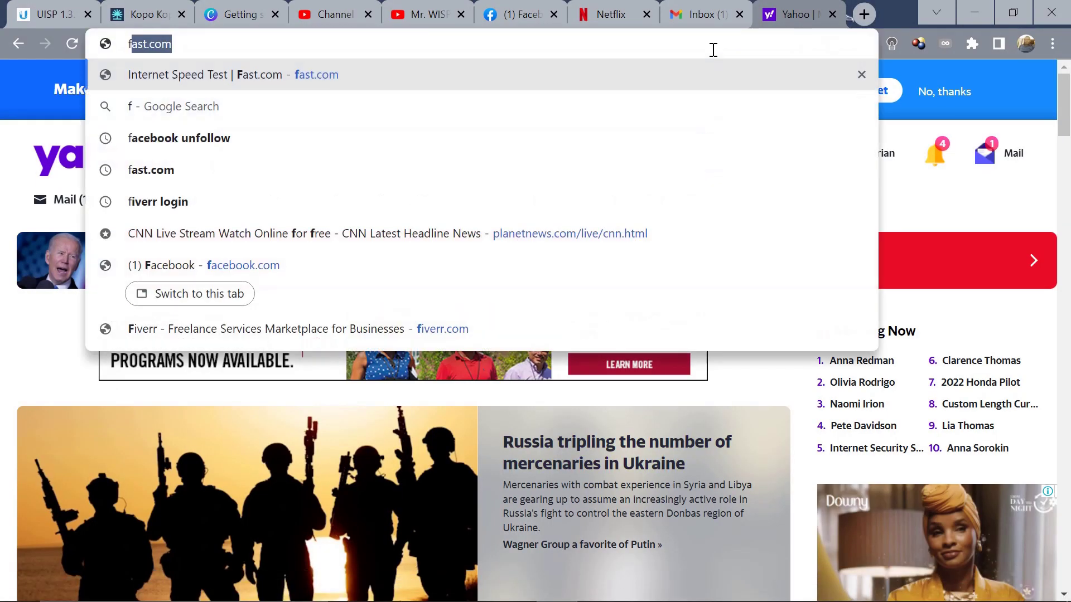
key("Right")
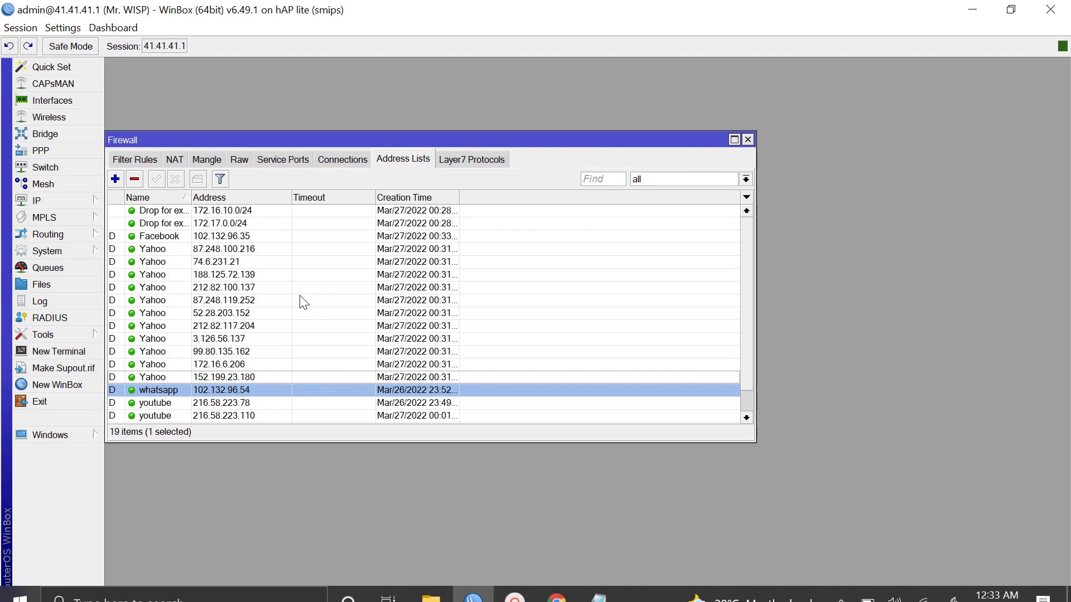
Select the new Facebook address entry and widen the Name column to show full list names.
left_click(165, 236)
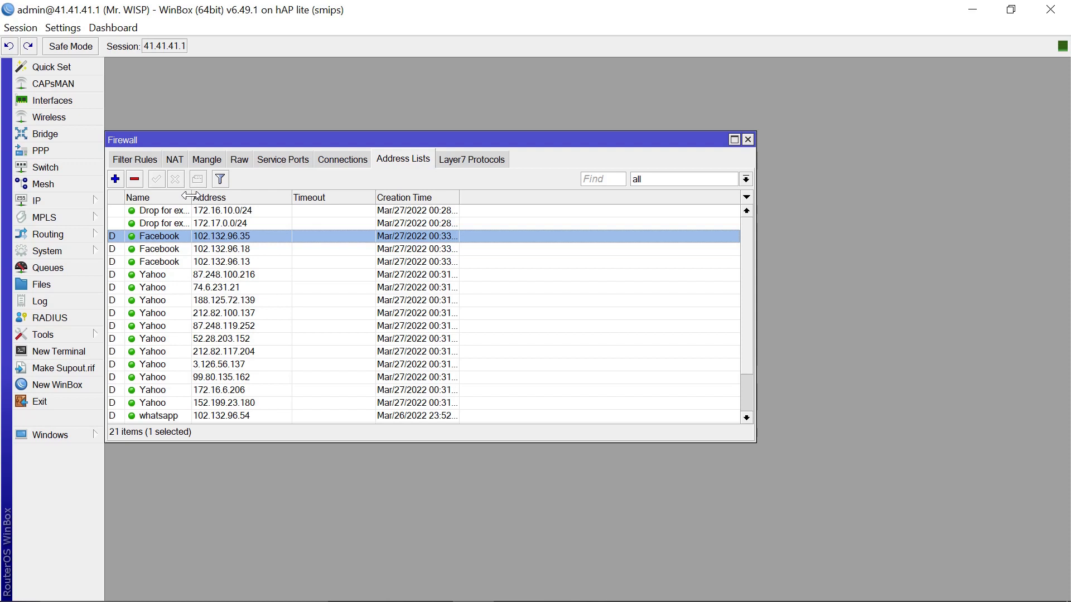
left_click_drag(191, 196, 261, 199)
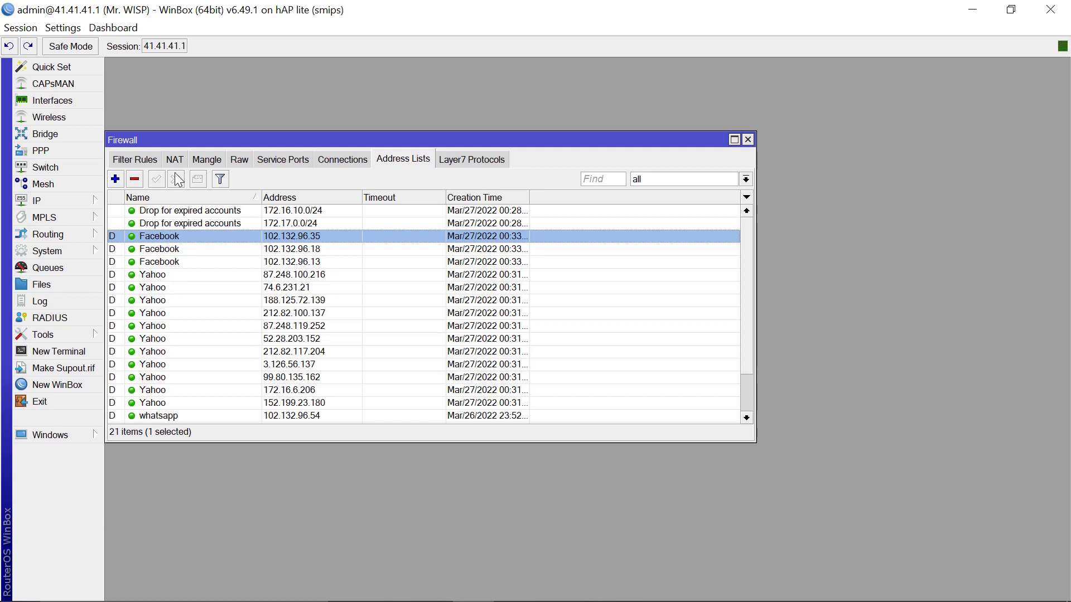
Start a new firewall filter rule with its Dst. Address List set to youtube.
left_click(141, 162)
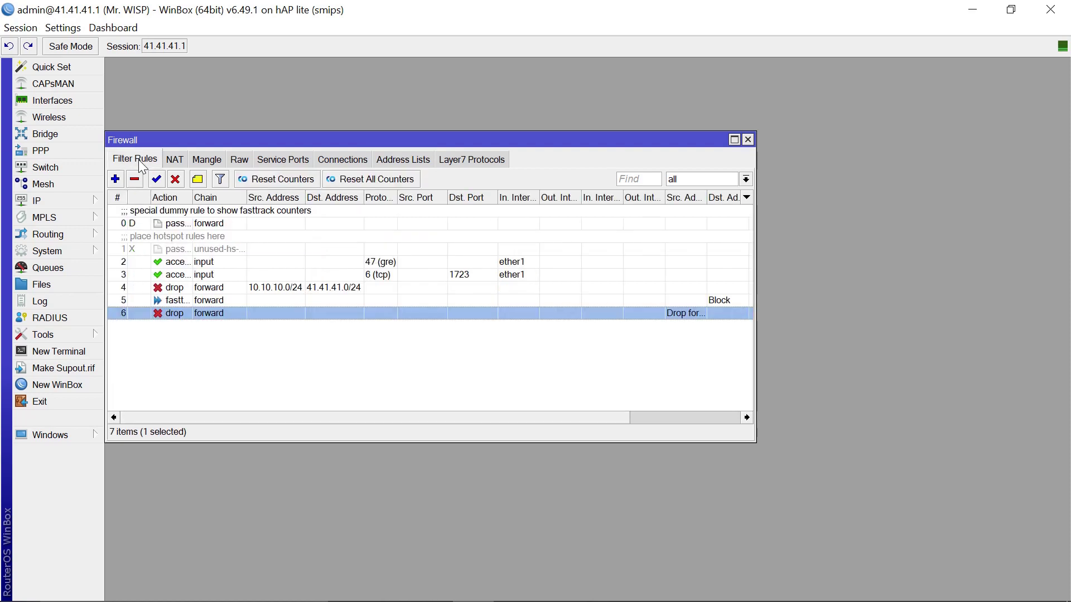
left_click(115, 179)
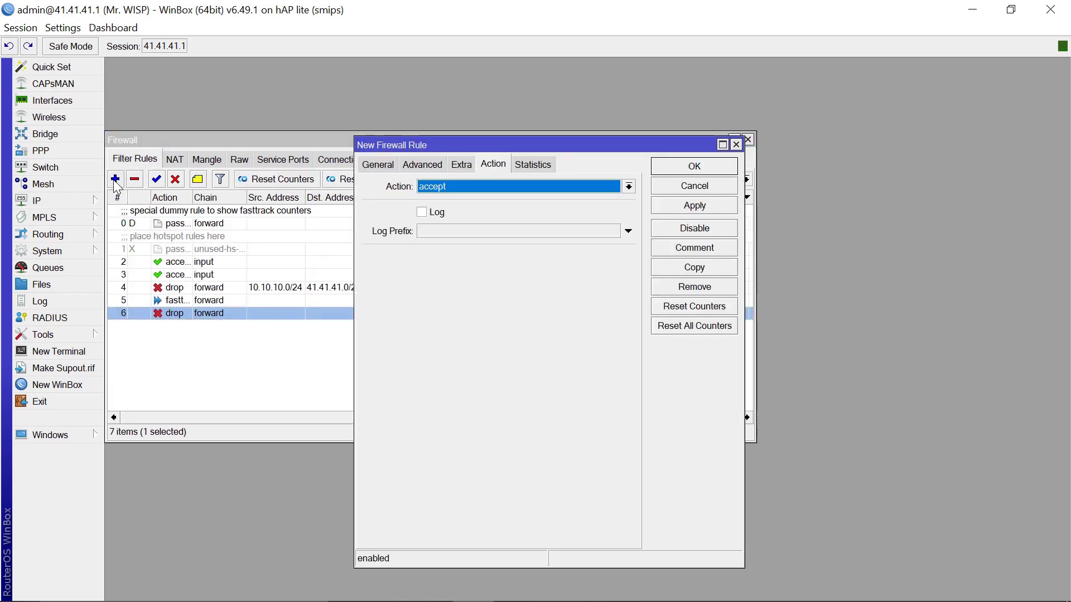
left_click(379, 165)
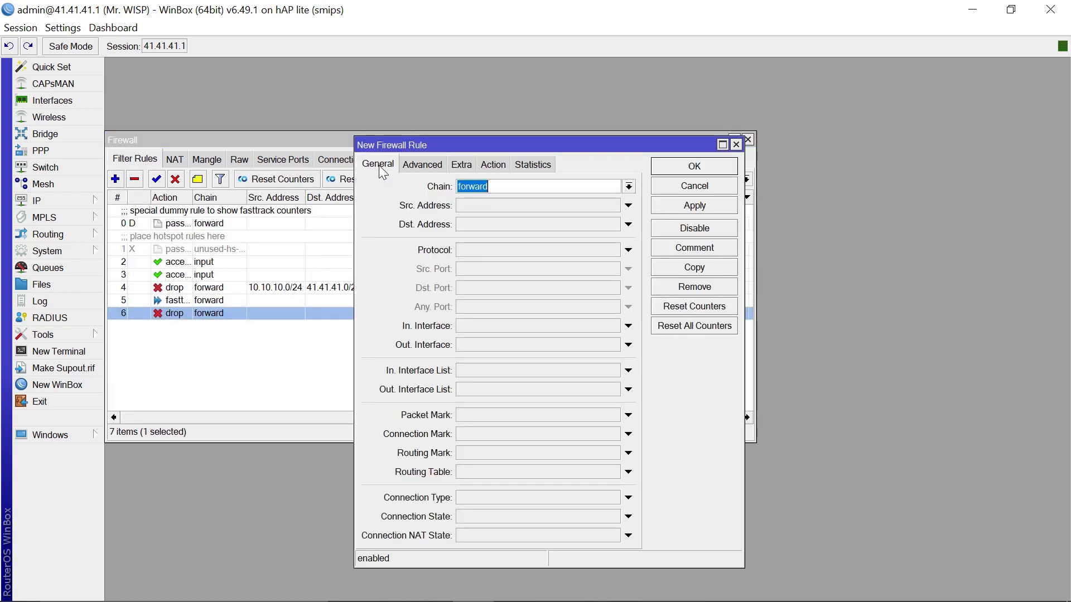
left_click(423, 165)
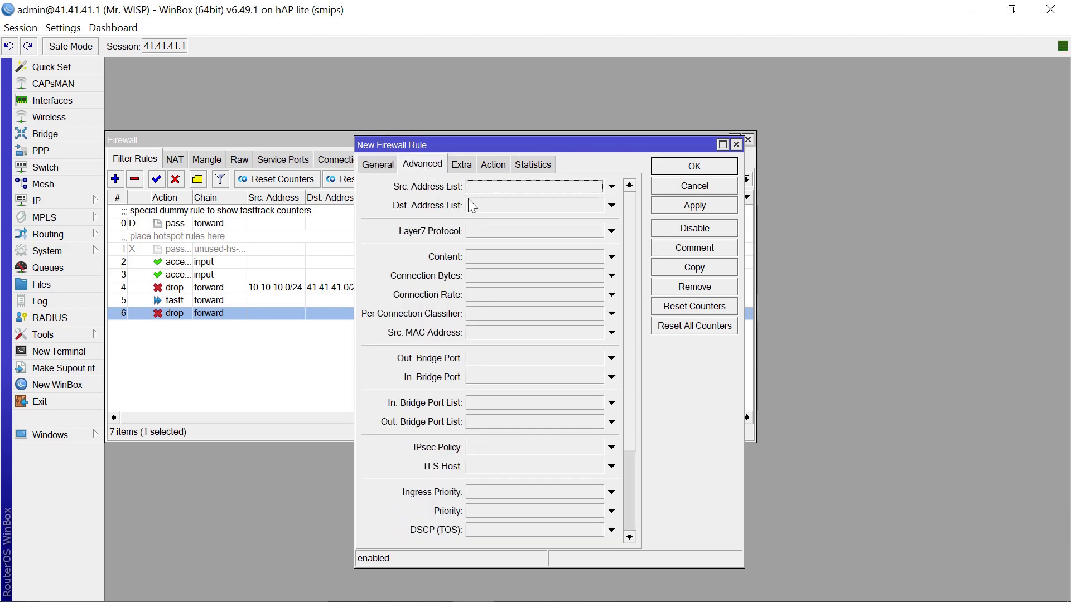
left_click(612, 206)
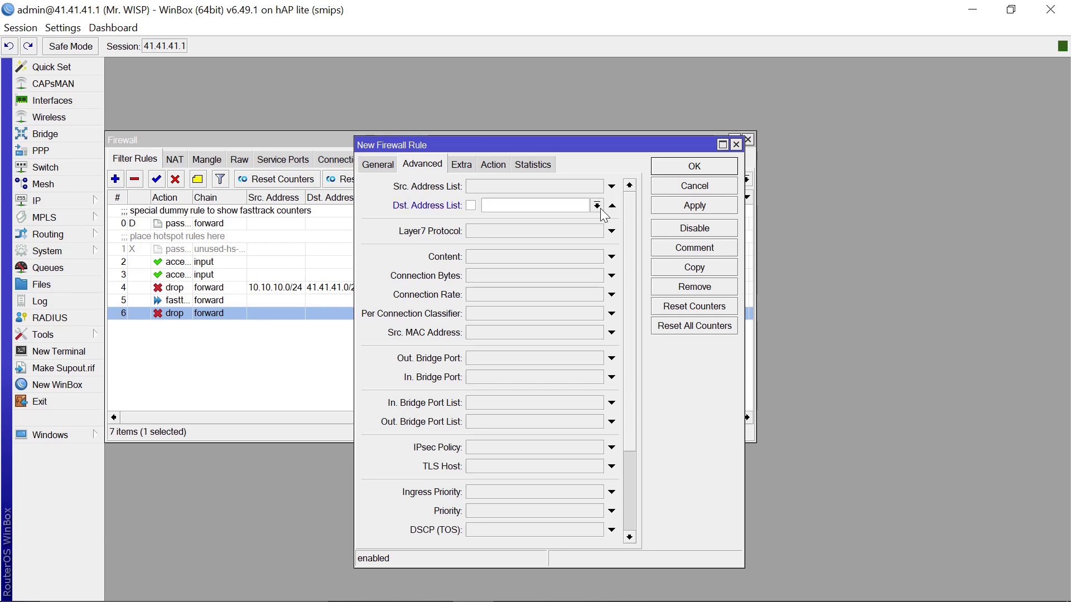
left_click(599, 206)
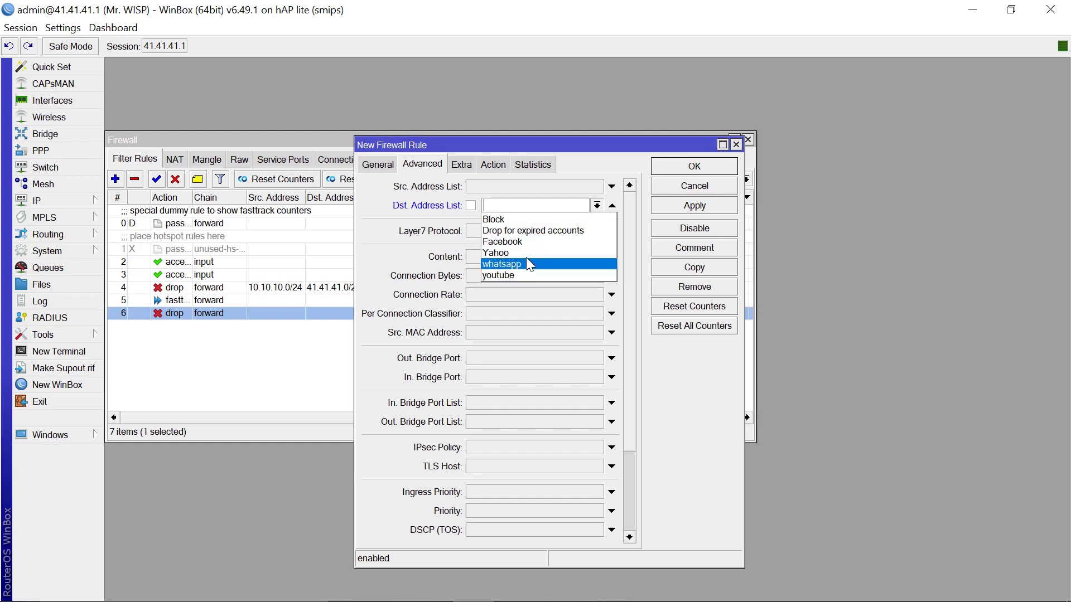
left_click(525, 275)
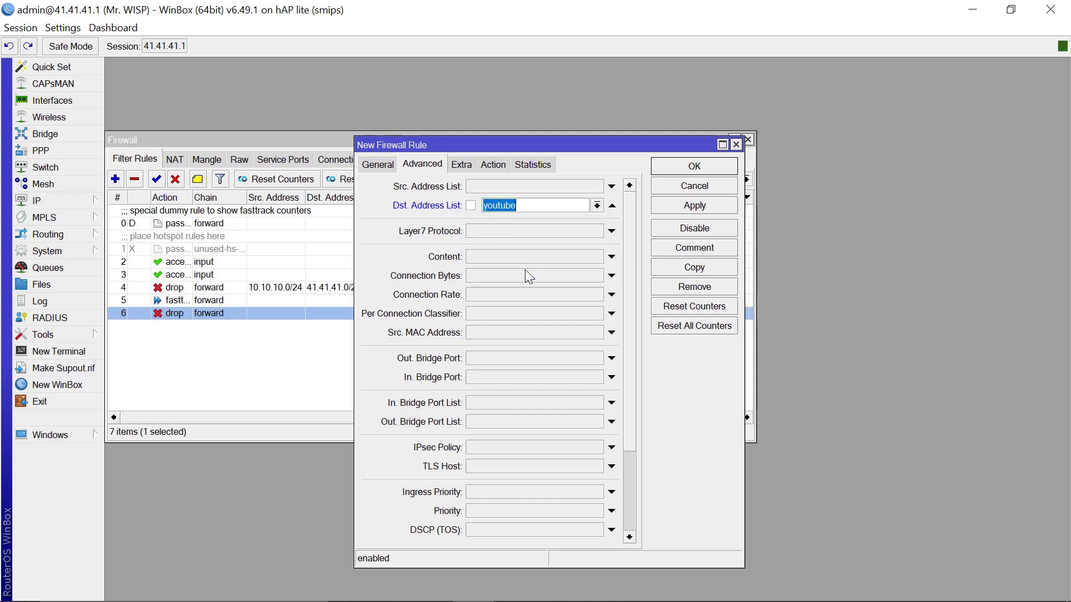
Set the new rule's action to drop and save it as rule 7.
left_click(493, 164)
left_click(630, 188)
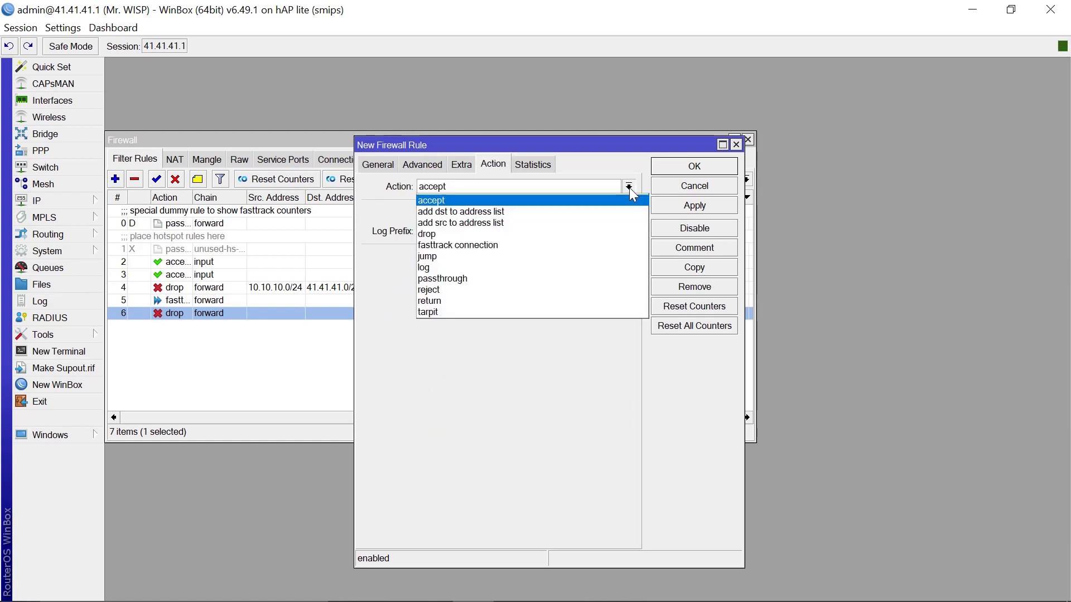
left_click(466, 232)
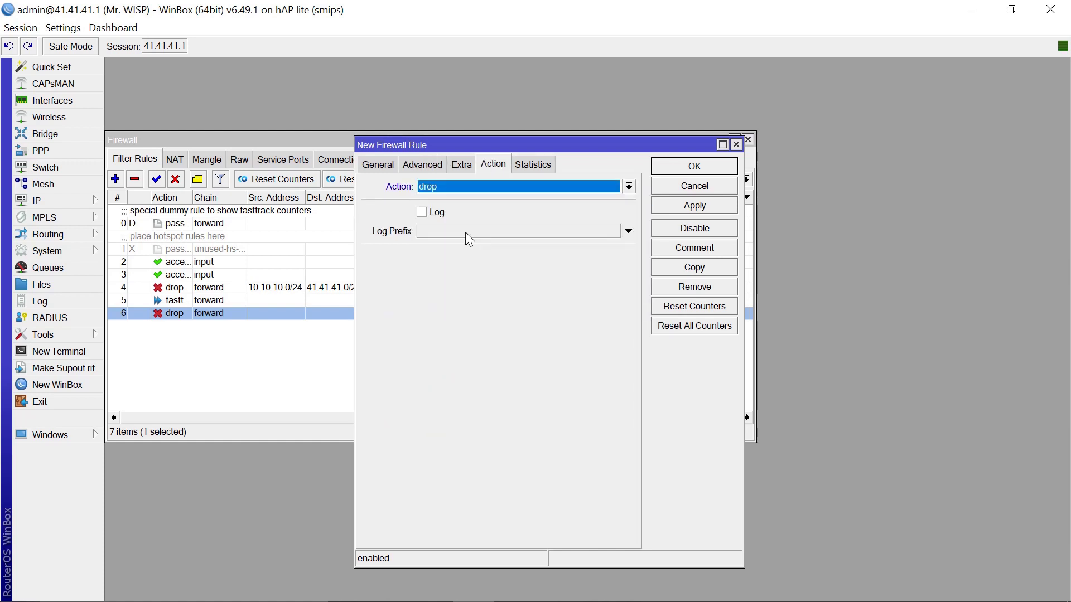
left_click(678, 168)
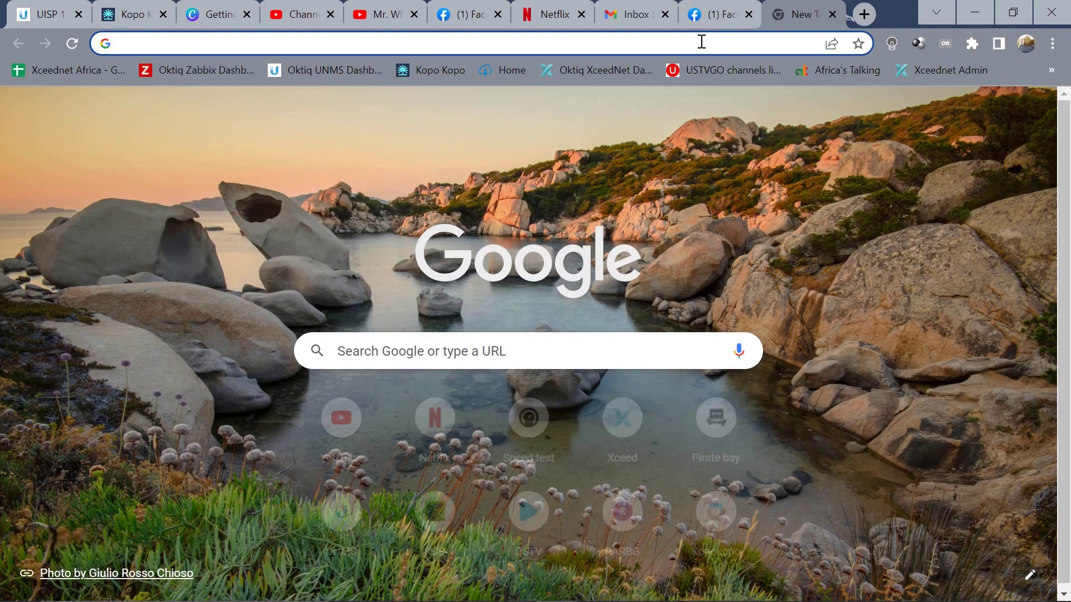
Load yahoo.com in a new Chrome tab and confirm it still opens with the youtube rule active.
left_click(702, 43)
type("ya")
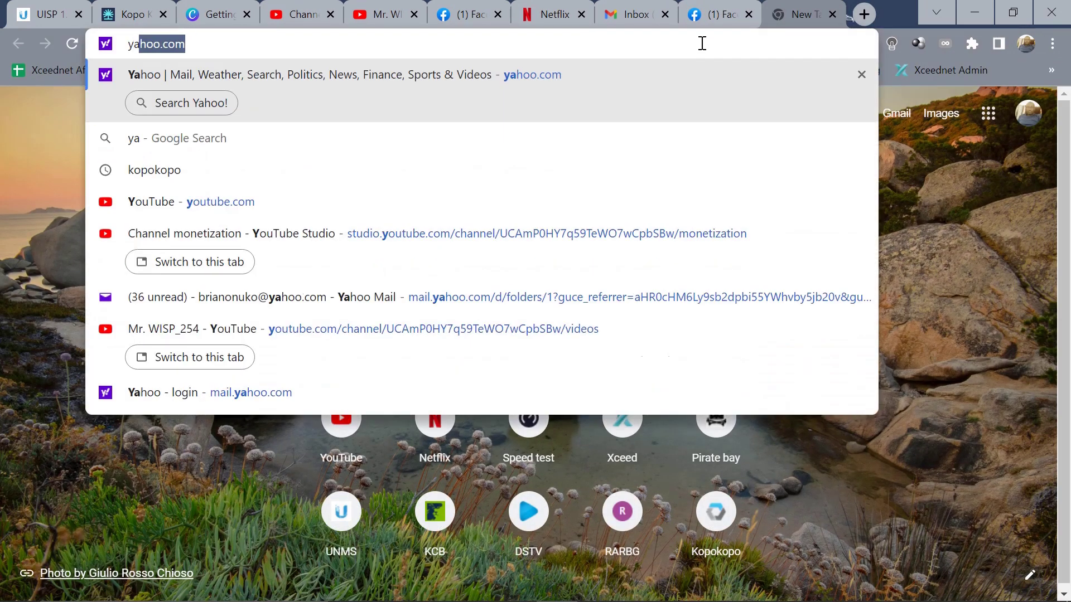
type("hoo.com")
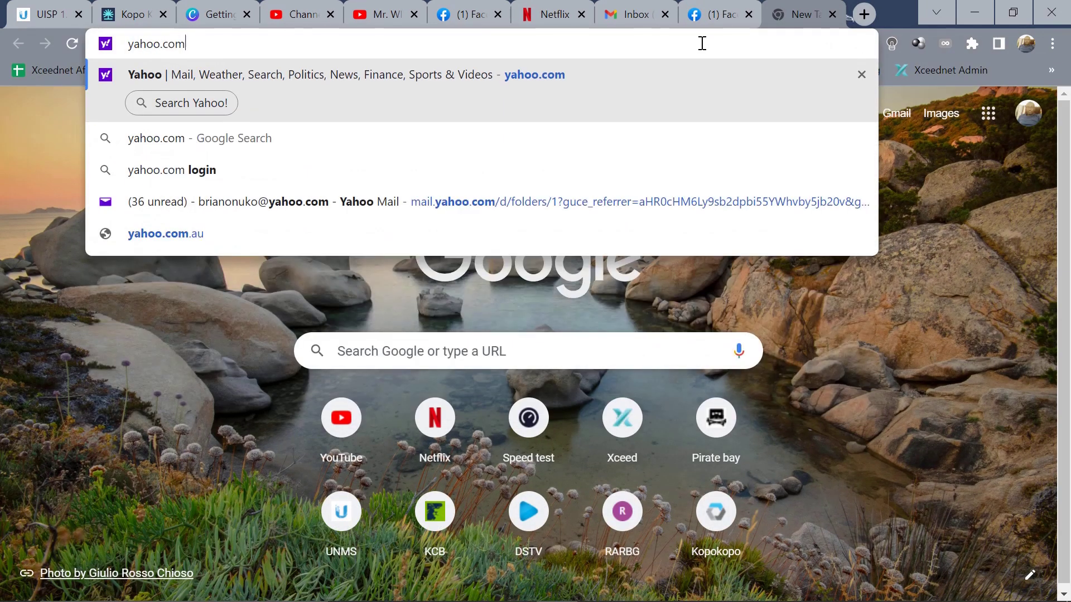
key("Return")
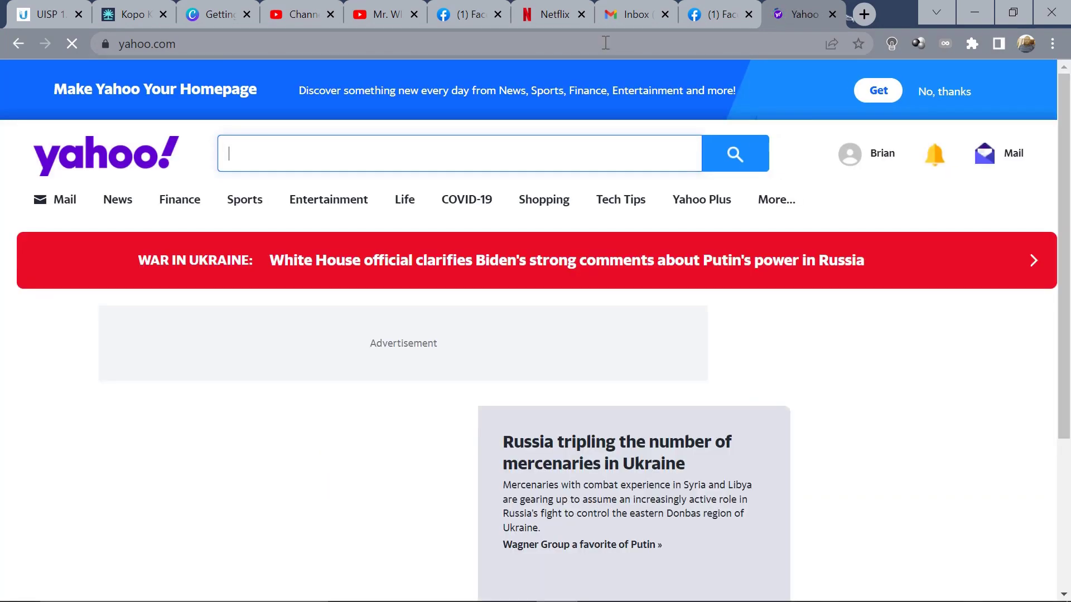
left_click(965, 15)
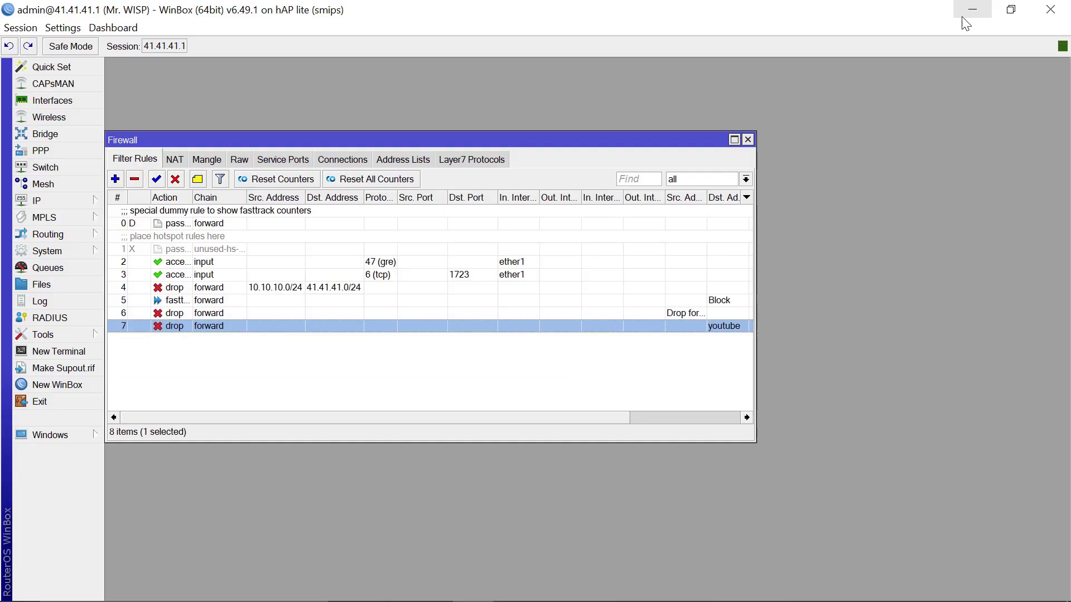
left_click(972, 10)
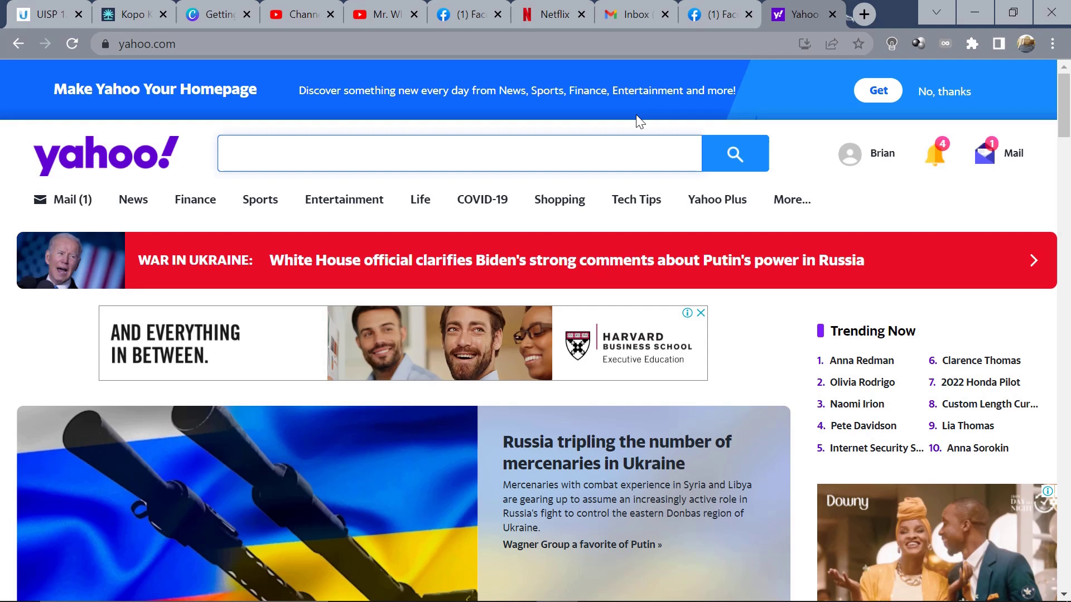
Change filter rule 7's Dst. Address List from youtube to Yahoo and save it.
mouse_move(572, 599)
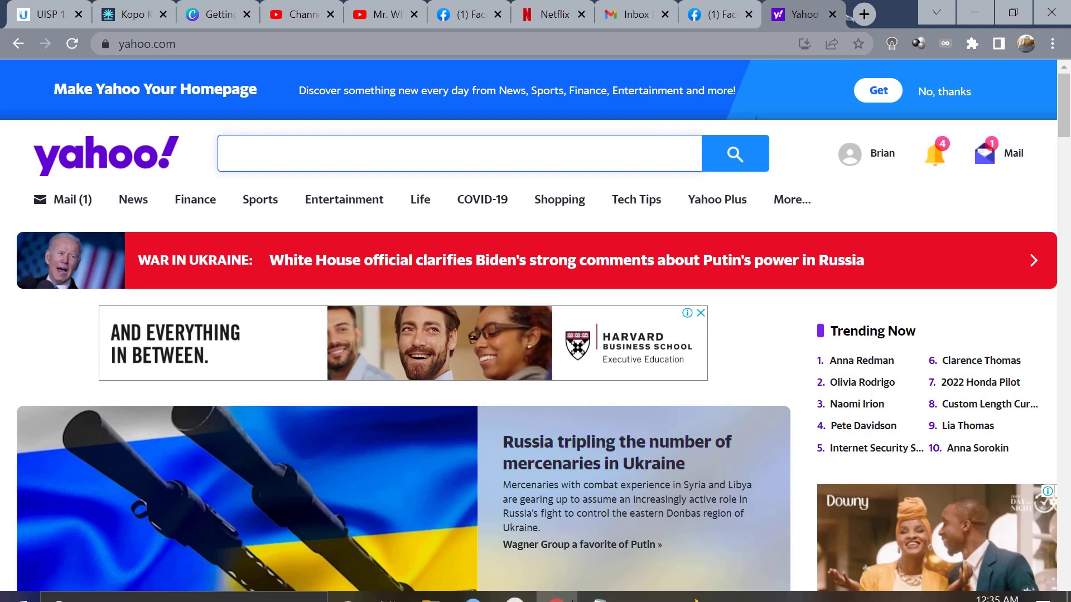
left_click(467, 592)
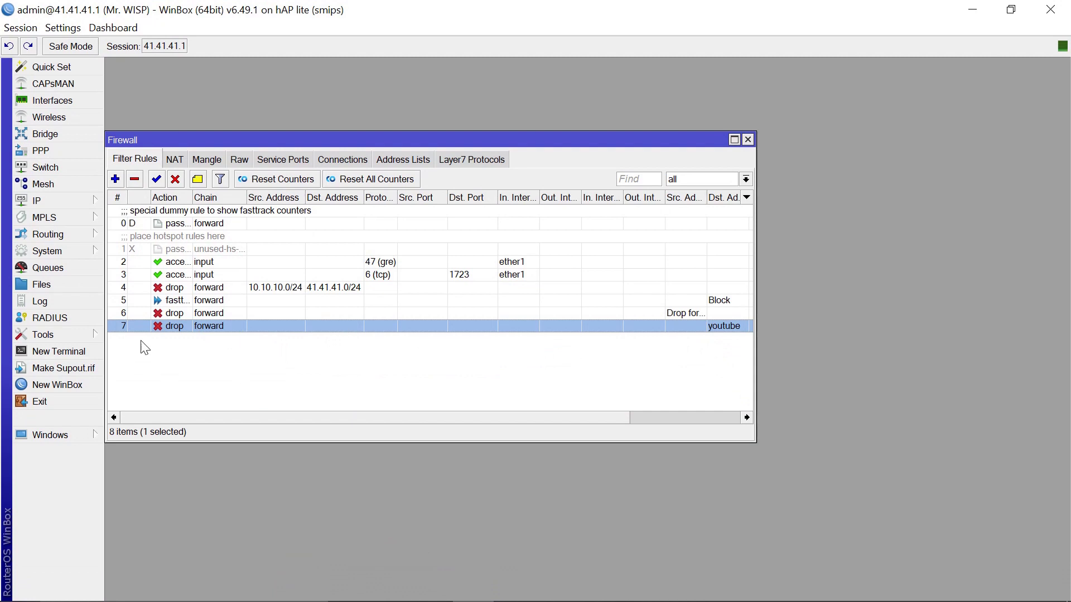
double_click(176, 328)
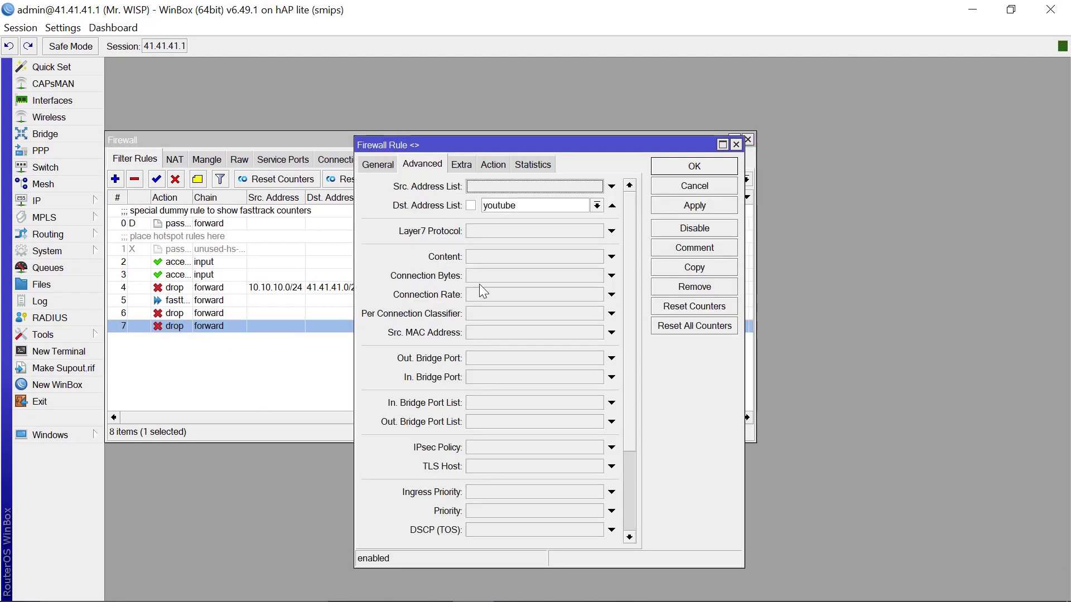
left_click(597, 205)
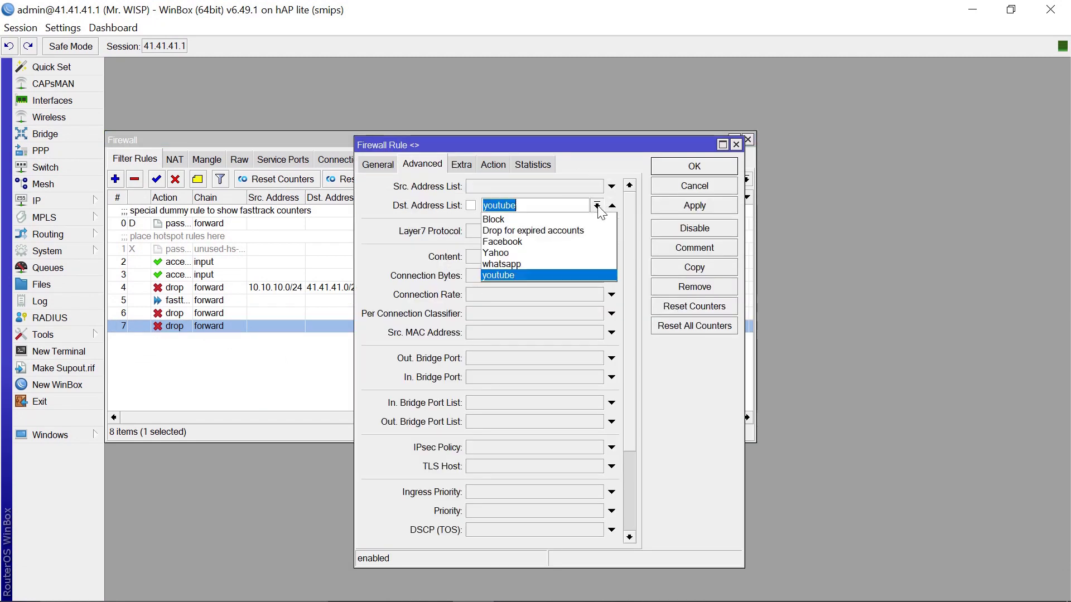
left_click(509, 253)
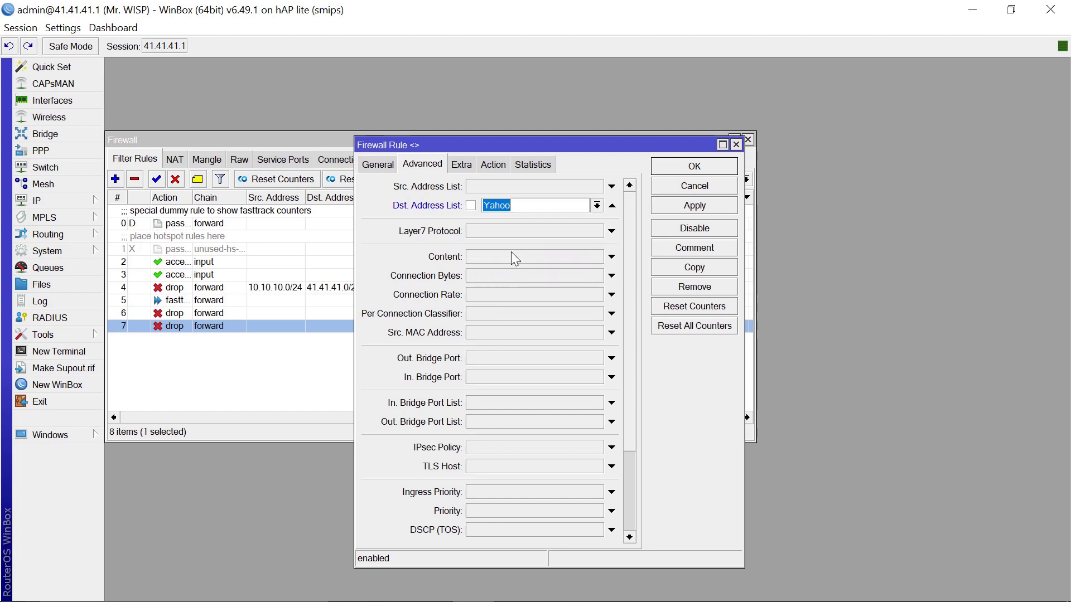
left_click(707, 166)
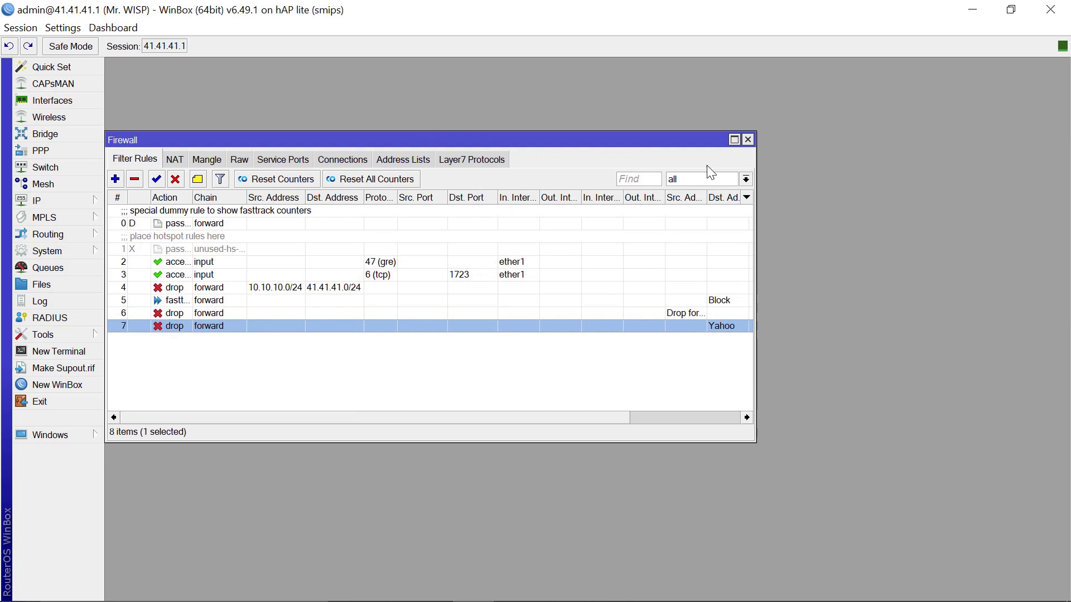
Reload the Yahoo tab and retry yahoo.com in a new tab, which now hangs loading.
left_click(974, 8)
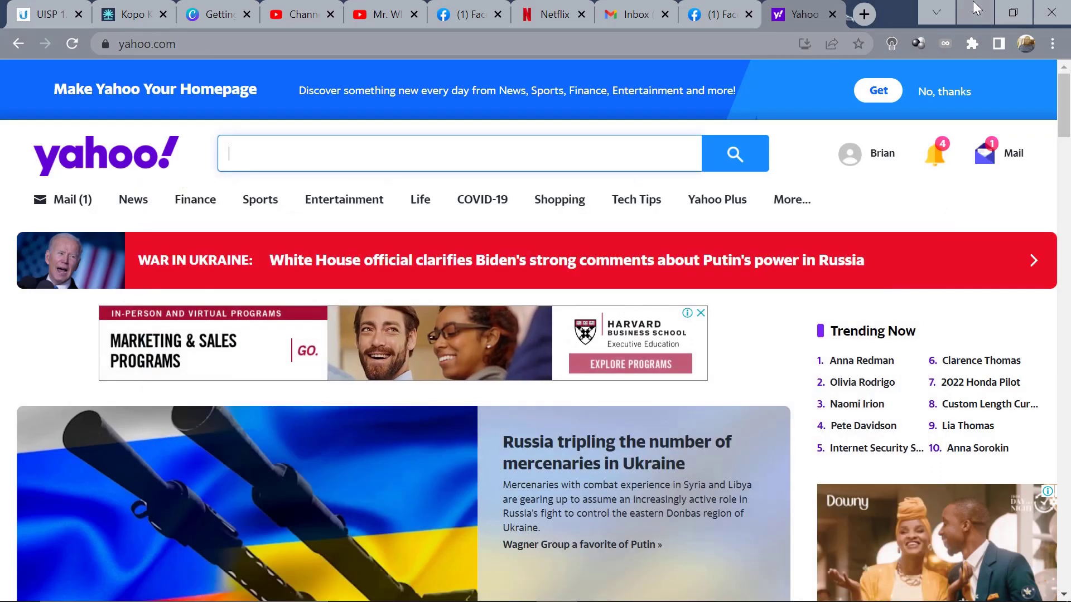
left_click(72, 43)
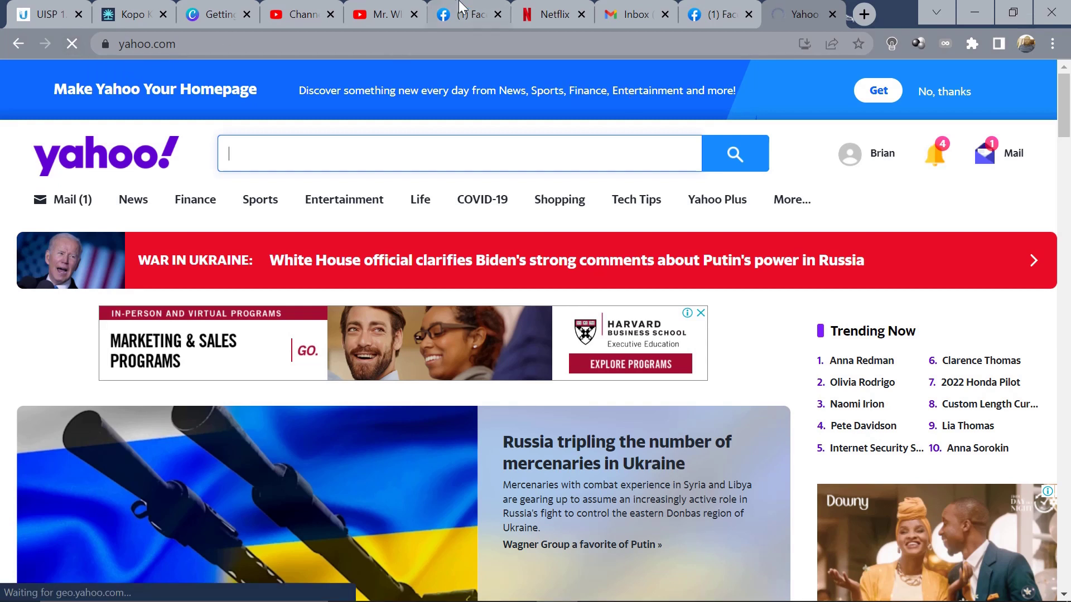
left_click(870, 19)
left_click(685, 45)
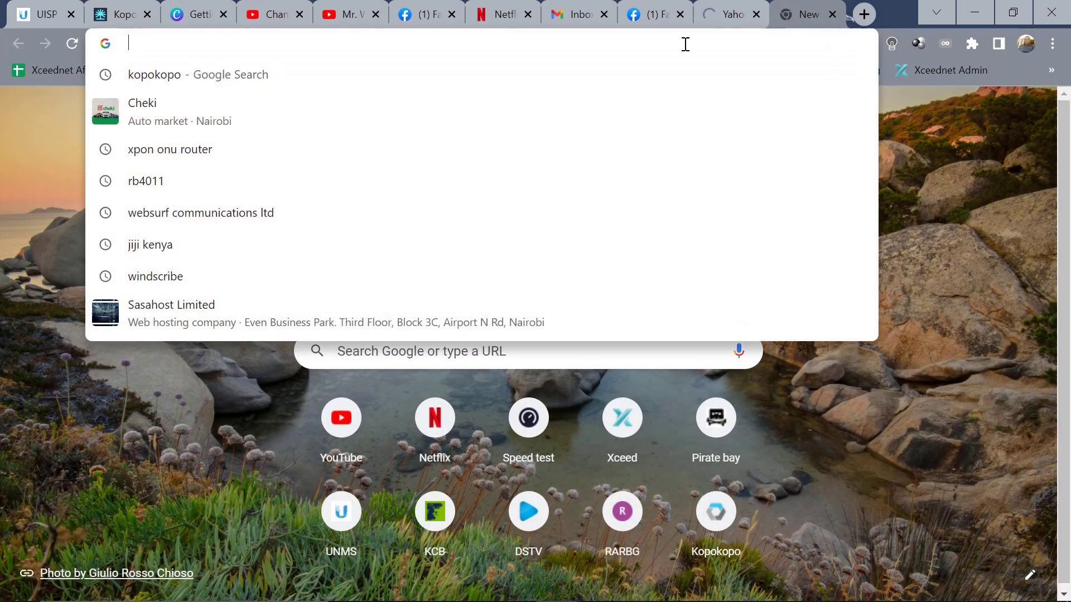
type("yahoo.com")
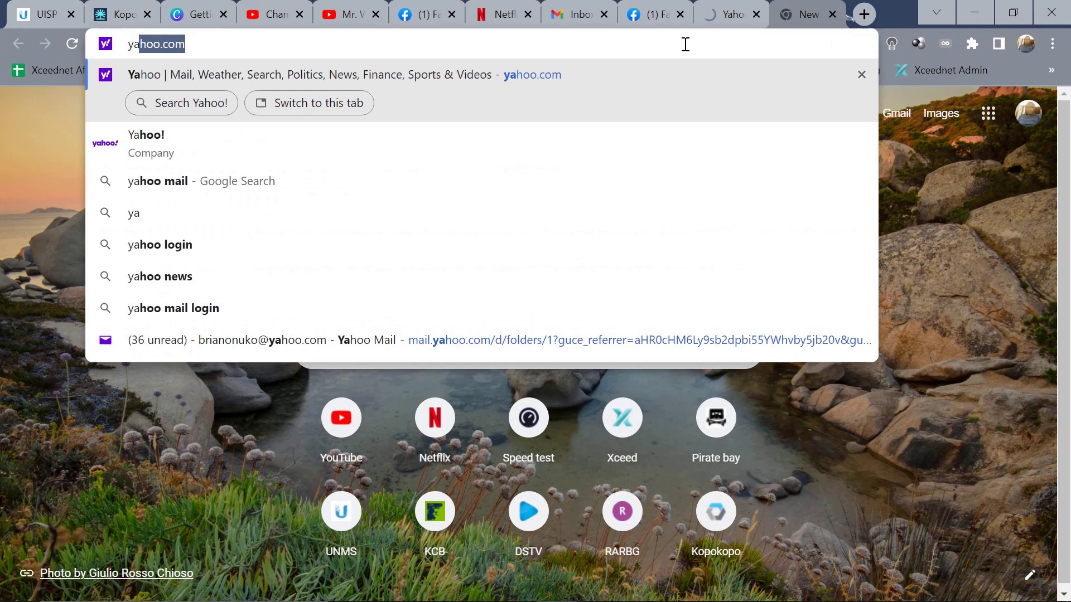
key("Return")
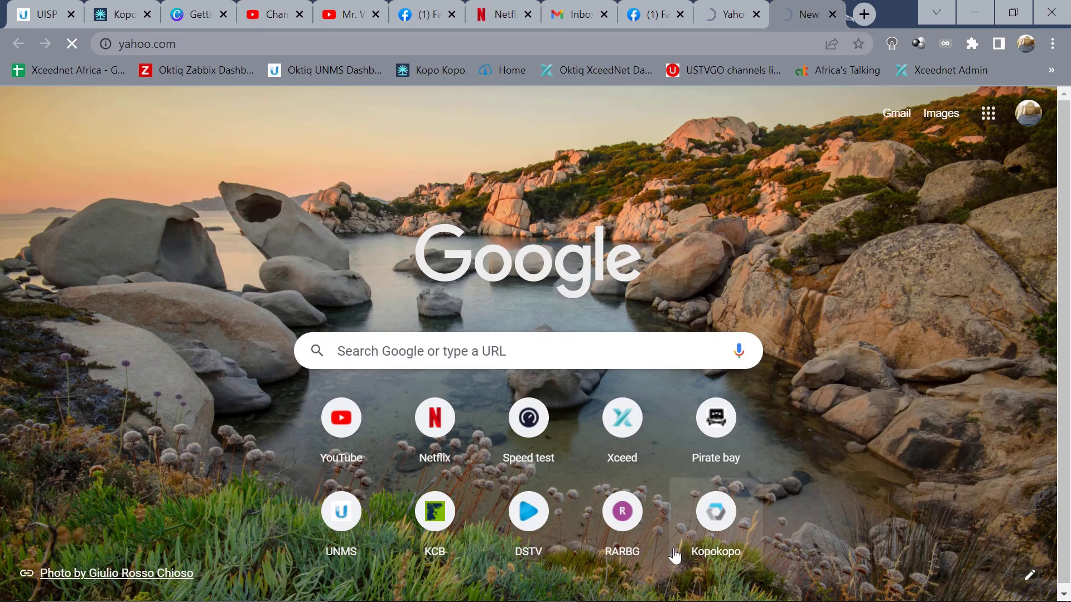
mouse_move(544, 596)
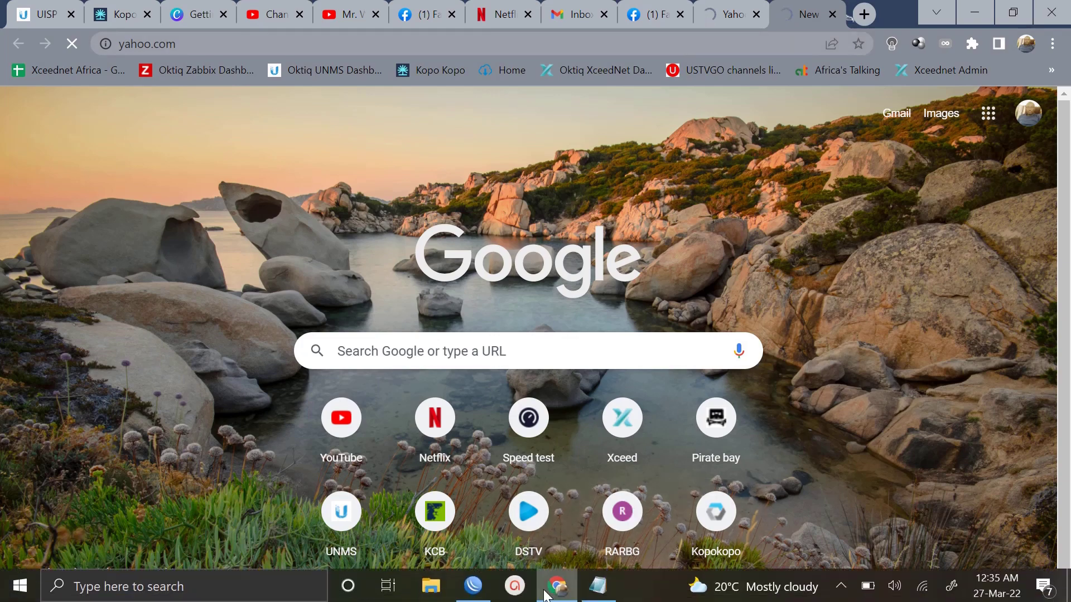
left_click(473, 585)
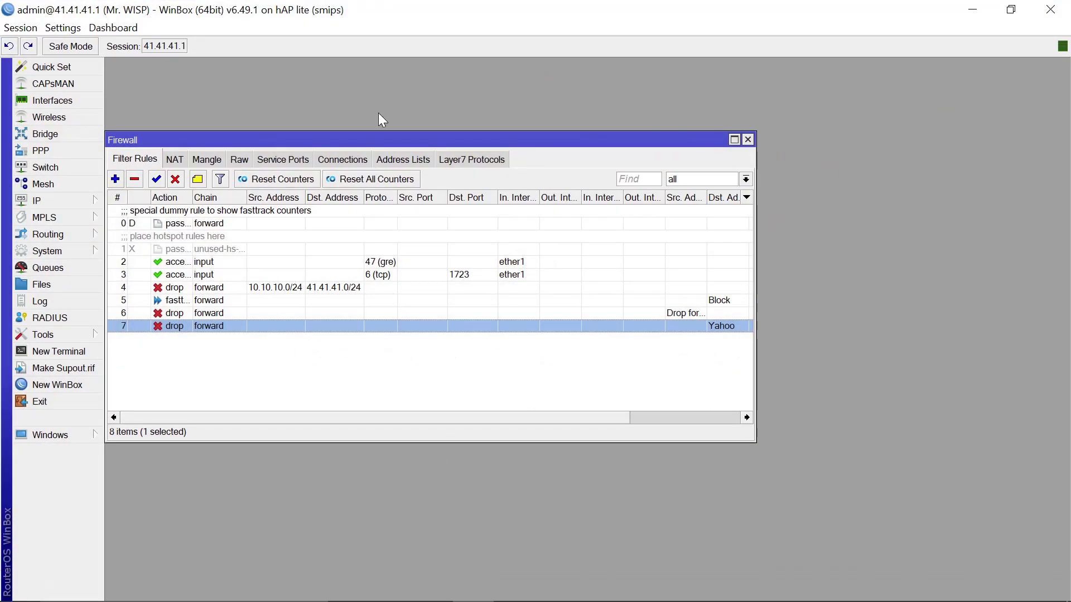
Switch between Filter Rules and Address Lists to view the 27 entries, including the auto-added Yahoo addresses.
left_click(399, 160)
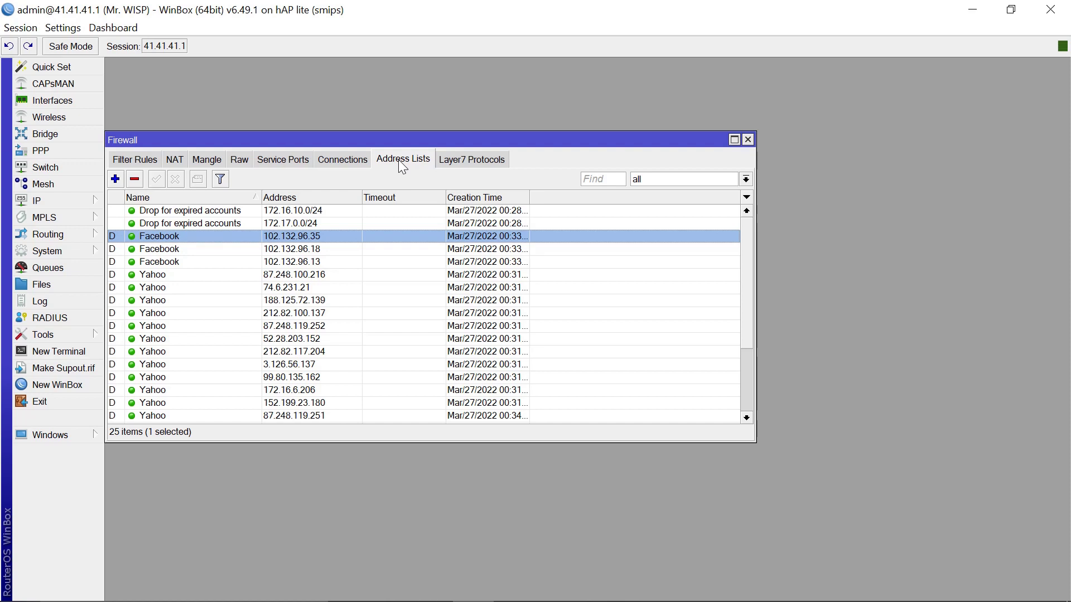
left_click(131, 157)
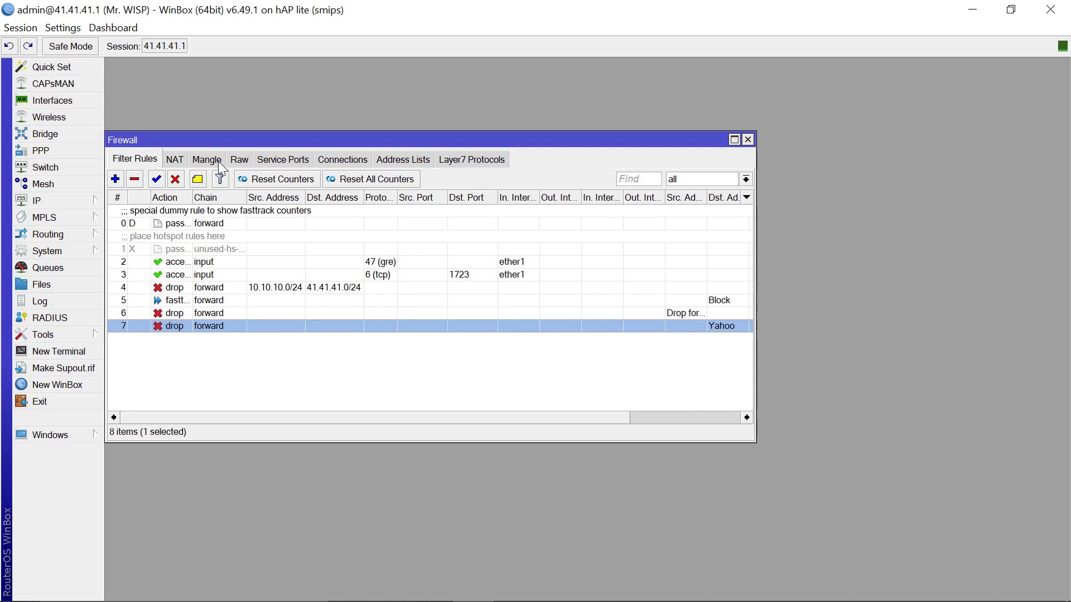
left_click(392, 162)
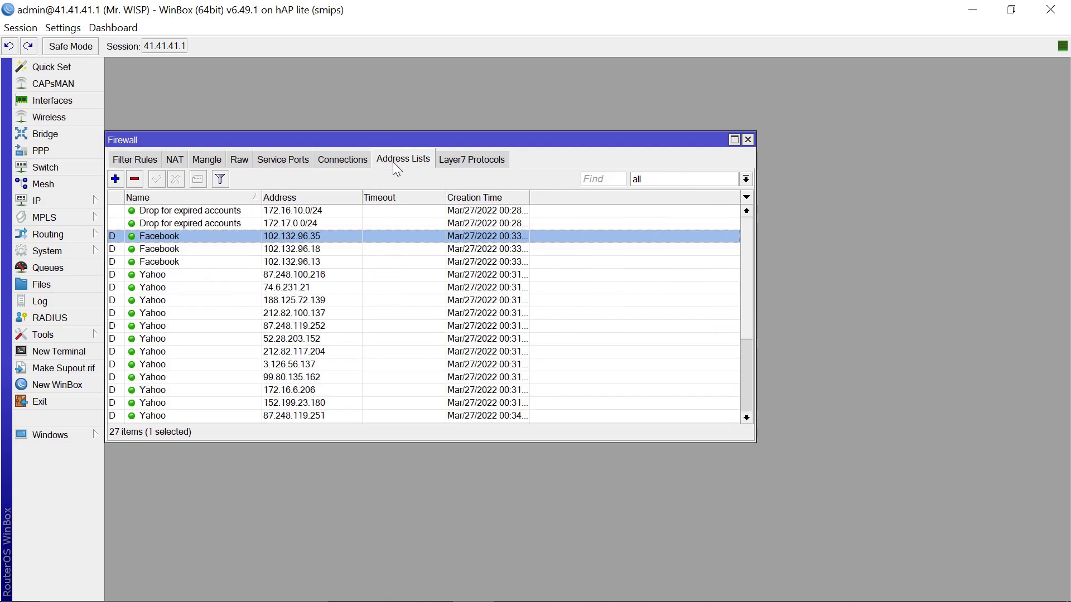